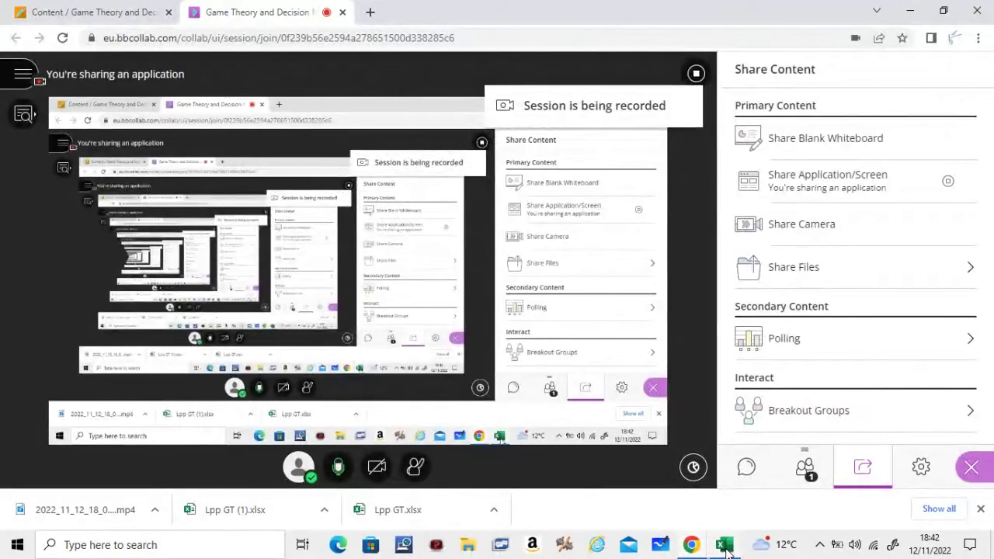
- Bring the Lpp GT.xlsx Excel workbook into the shared view
{"action": "left_click", "coordinate": [725, 546]}
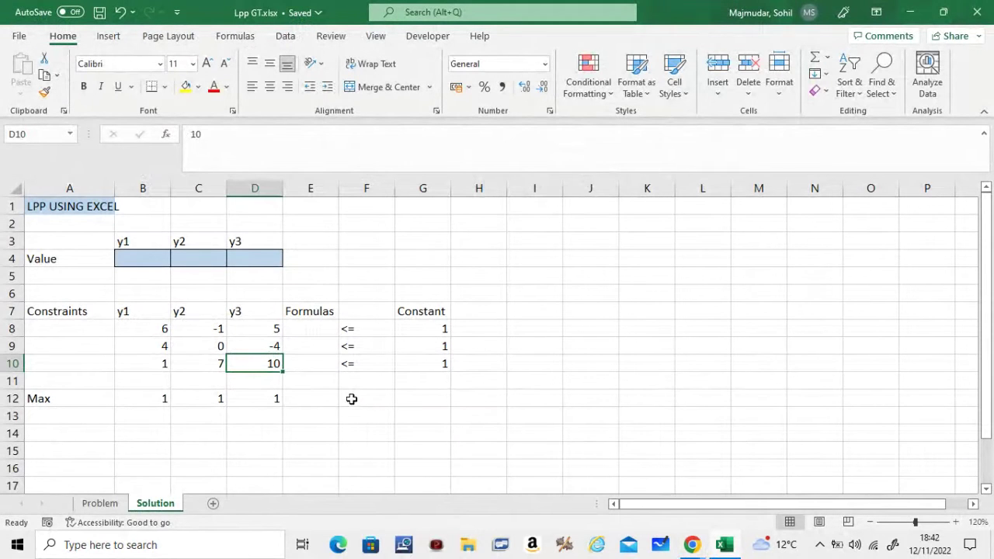
- Show the Problem sheet stating Player B's LPP: maximize y1+y2+y3 with three ≤ 1 constraints
{"action": "left_click", "coordinate": [102, 504]}
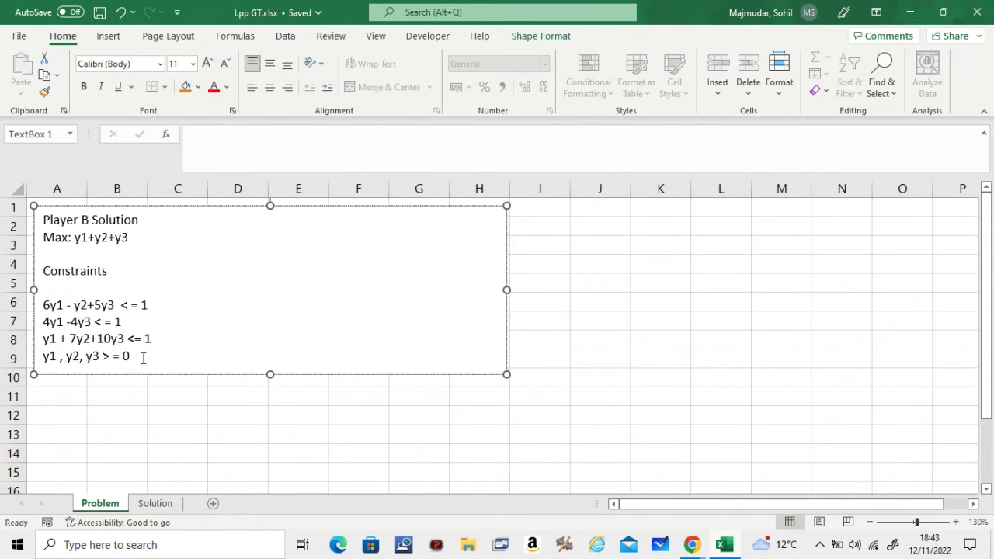
- Compare Player B's constraints with the Solution table rows, ending on the Solution sheet
{"action": "left_click", "coordinate": [160, 503]}
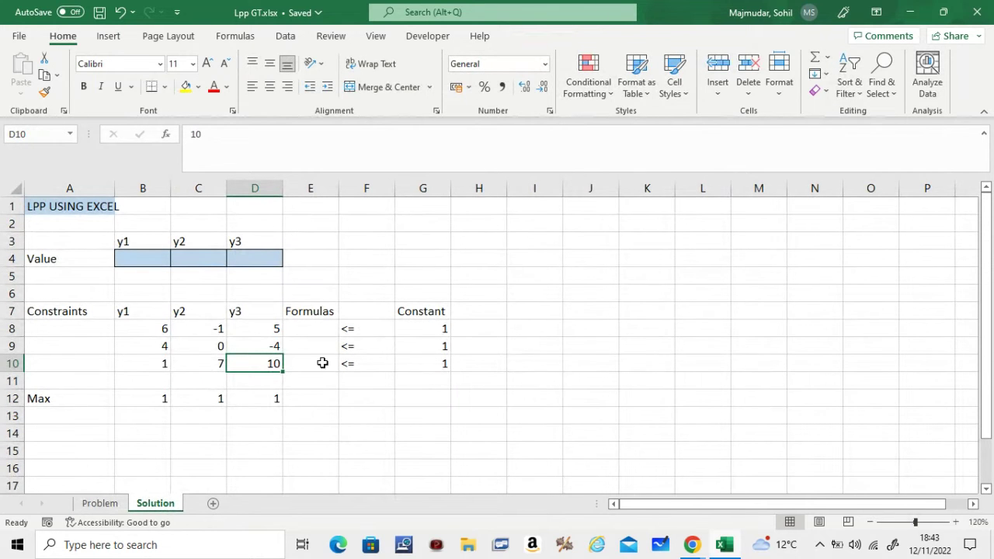
{"action": "left_click", "coordinate": [145, 260]}
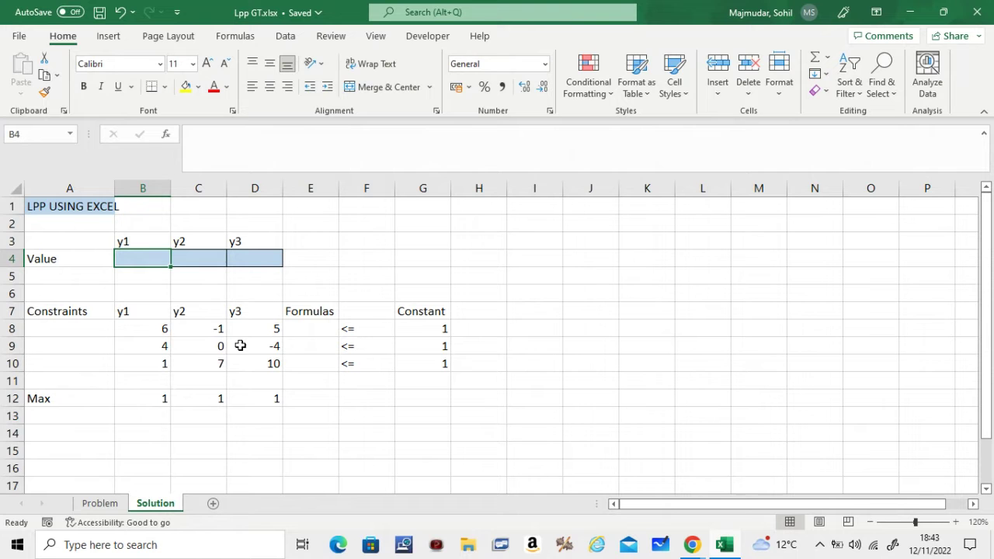
{"action": "left_click", "coordinate": [111, 503]}
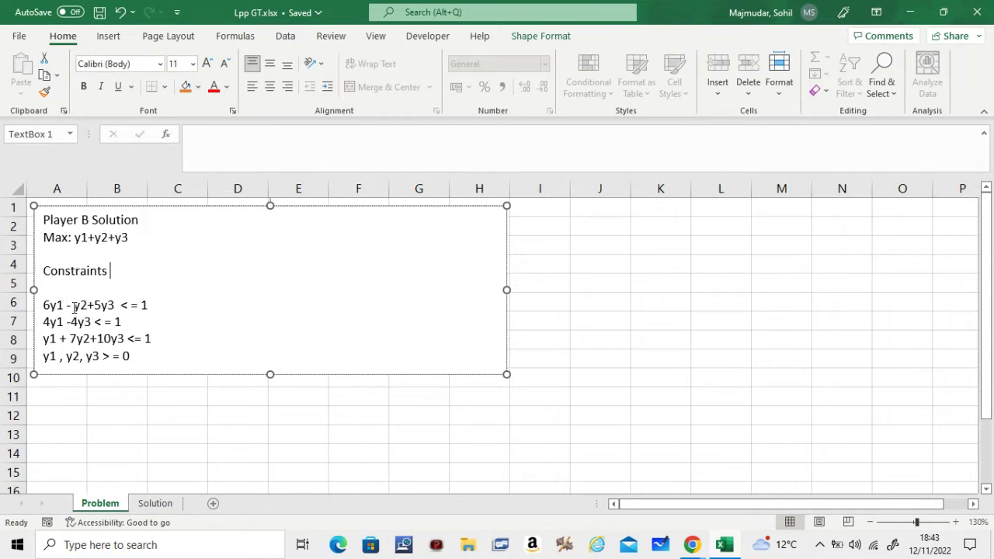
{"action": "left_click", "coordinate": [156, 503]}
{"action": "left_click", "coordinate": [344, 332]}
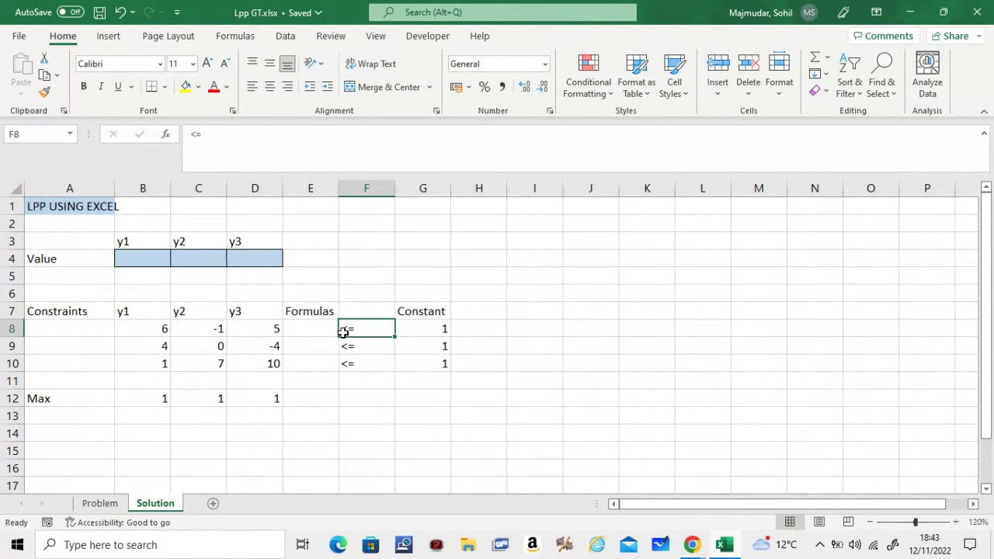
{"action": "left_click", "coordinate": [420, 331]}
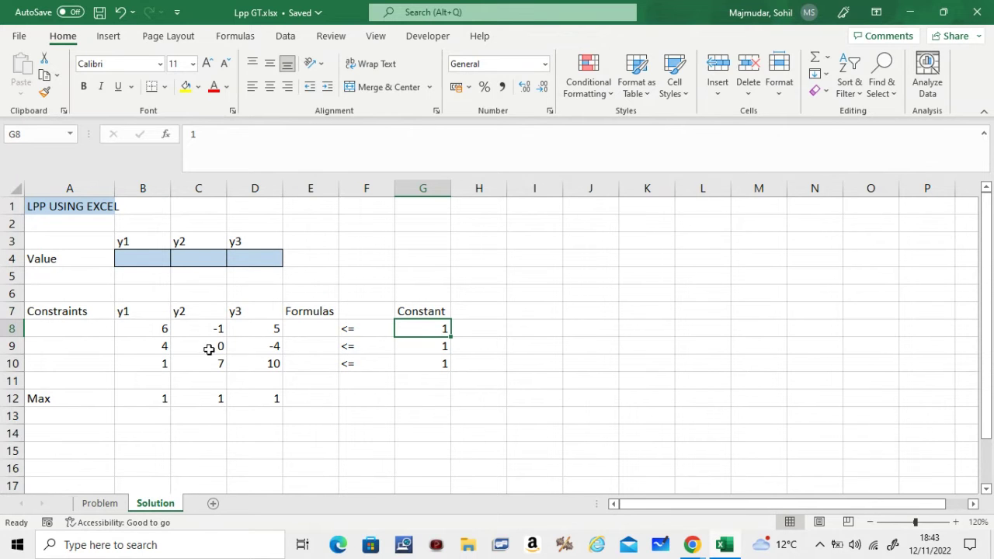
{"action": "left_click", "coordinate": [99, 503]}
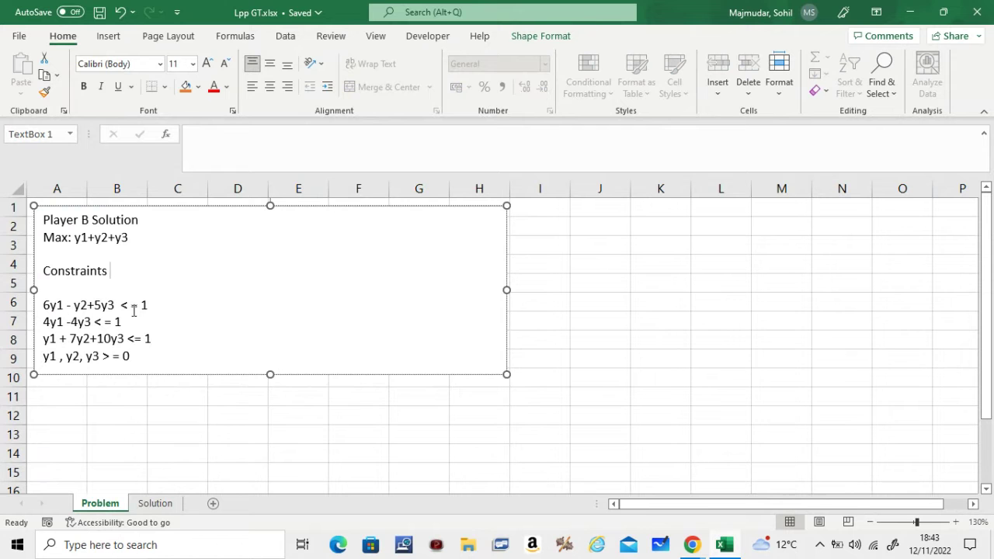
{"action": "left_click", "coordinate": [156, 504]}
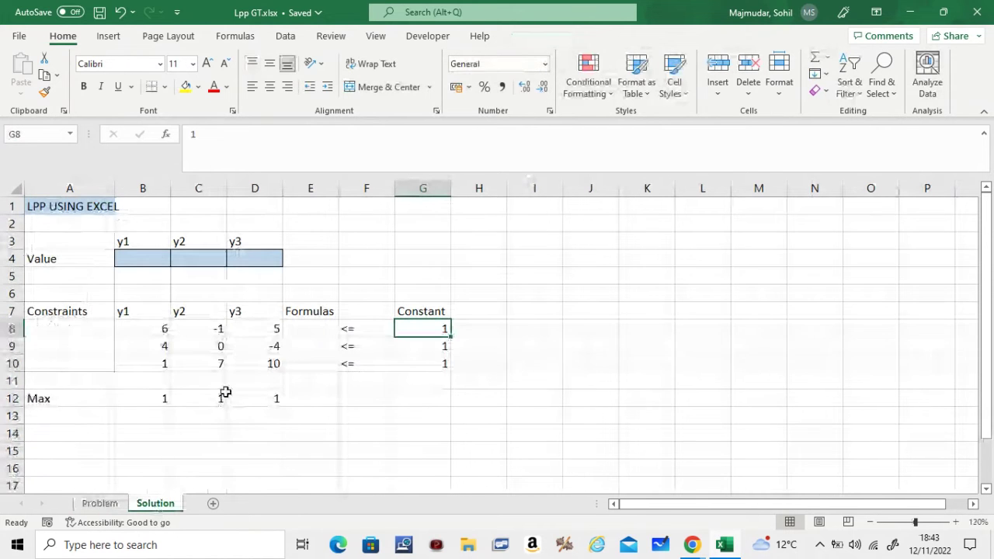
{"action": "left_click", "coordinate": [109, 504]}
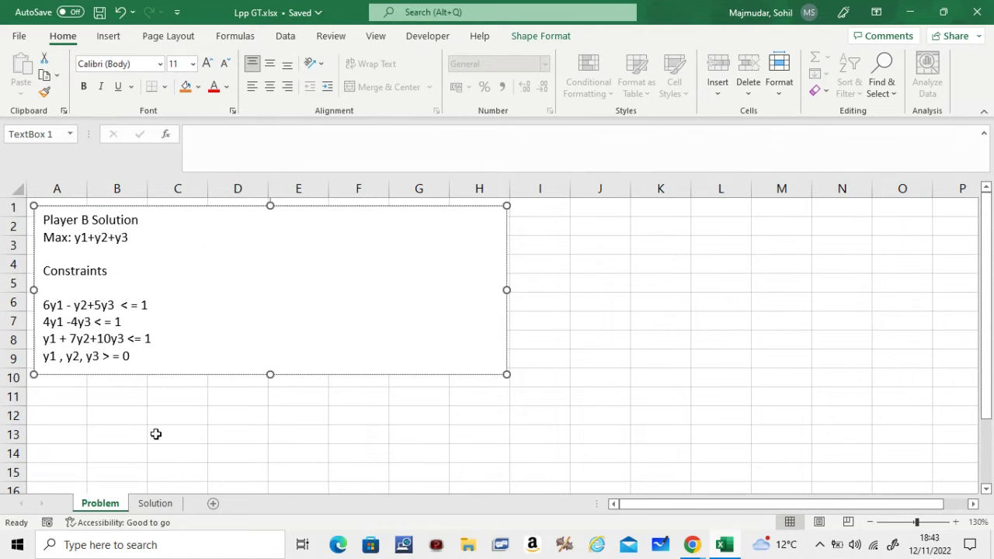
{"action": "left_click", "coordinate": [158, 507]}
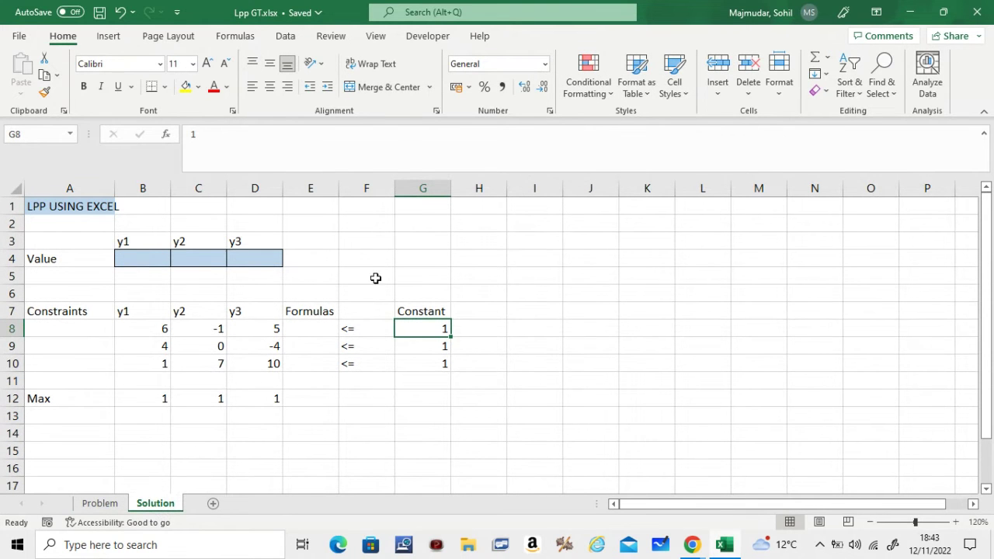
- Begin E8's constraint formula as =SUMPRODUCT(B4:D4 referencing the y1–y3 value cells
{"action": "left_click", "coordinate": [316, 330]}
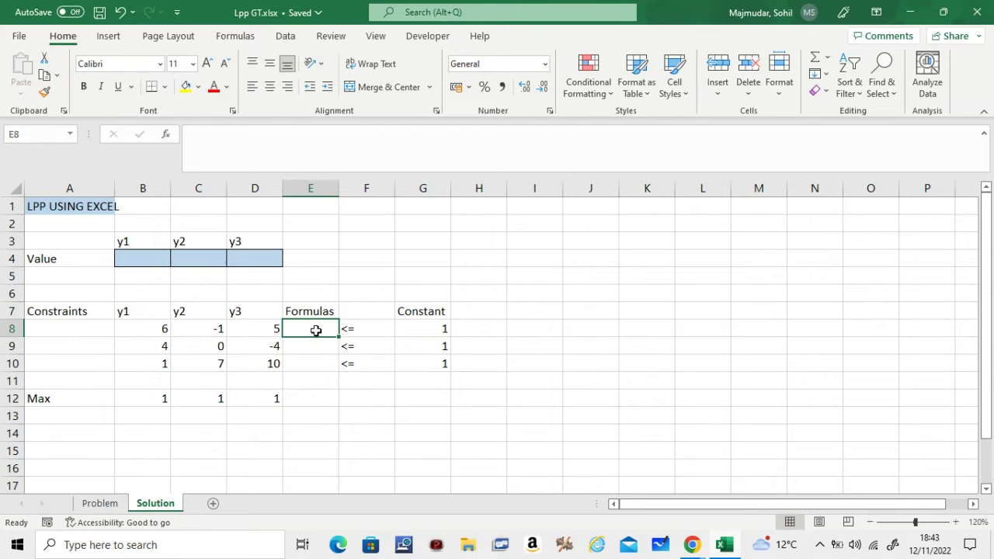
{"action": "key", "text": "Down"}
{"action": "key", "text": "Down"}
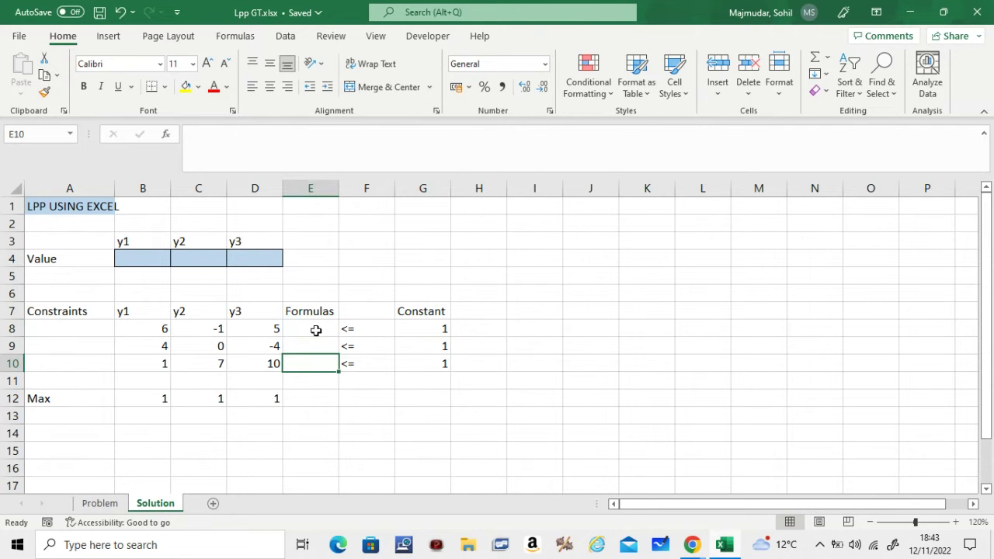
{"action": "key", "text": "Down"}
{"action": "key", "text": "Down"}
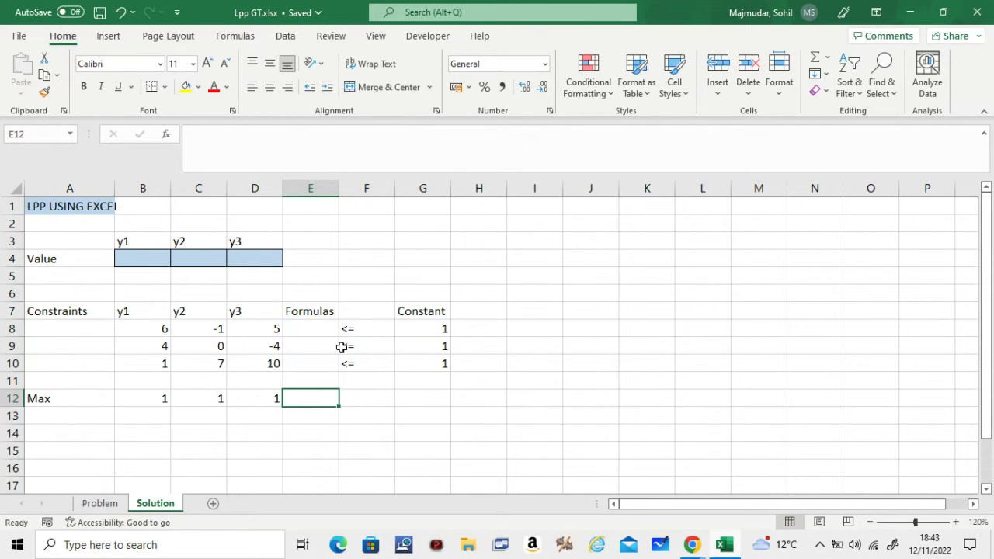
{"action": "left_click", "coordinate": [313, 329]}
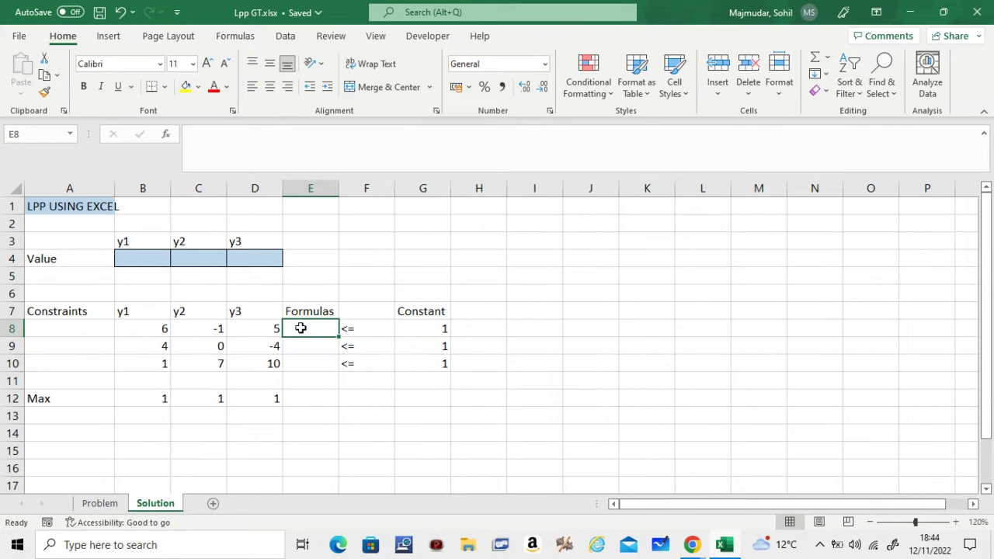
{"action": "type", "text": "=S"}
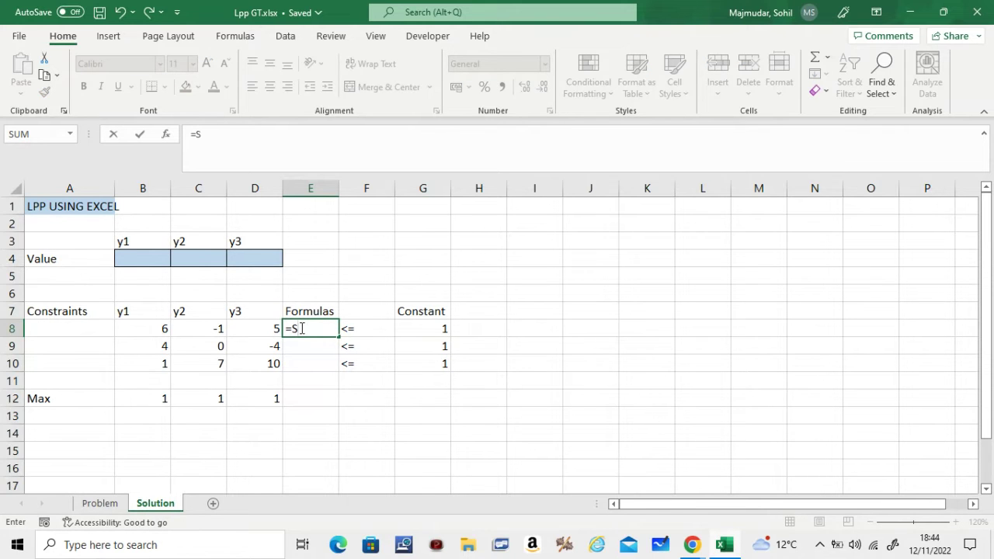
{"action": "type", "text": "UMPR"}
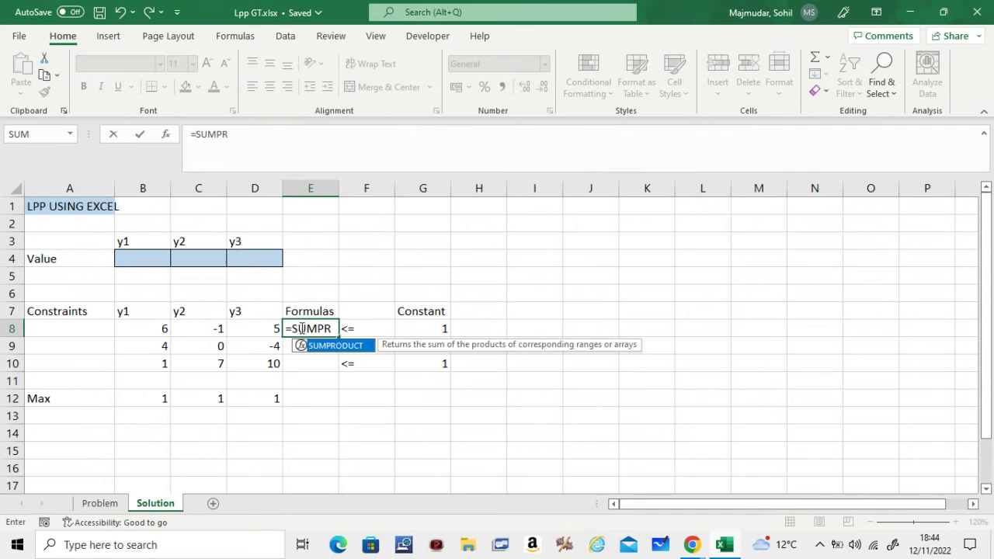
{"action": "type", "text": "ODUCT("}
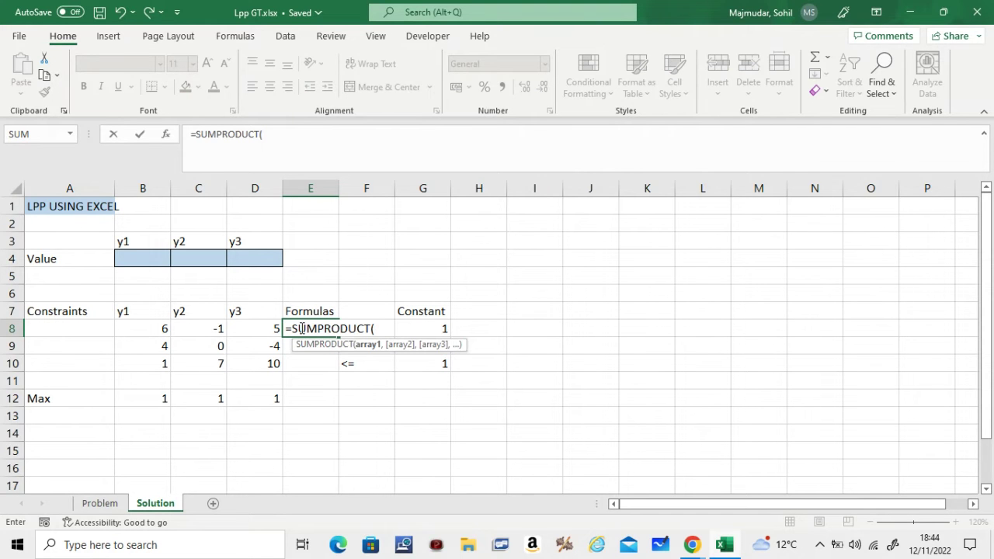
{"action": "left_click_drag", "start_coordinate": [148, 260], "coordinate": [250, 261]}
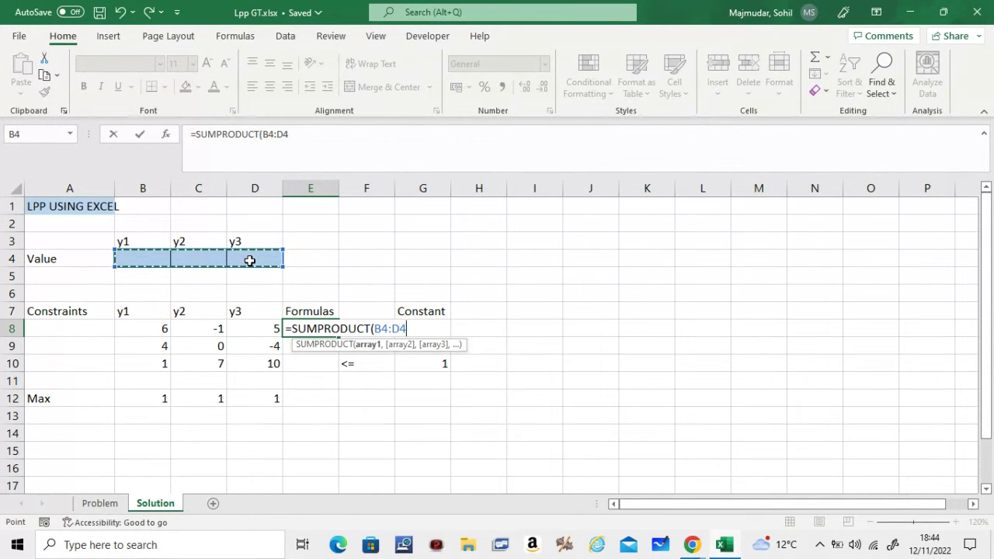
- Lock the y-value range in E8's formula as the absolute reference $B$4:$D$4
{"action": "left_click", "coordinate": [409, 328]}
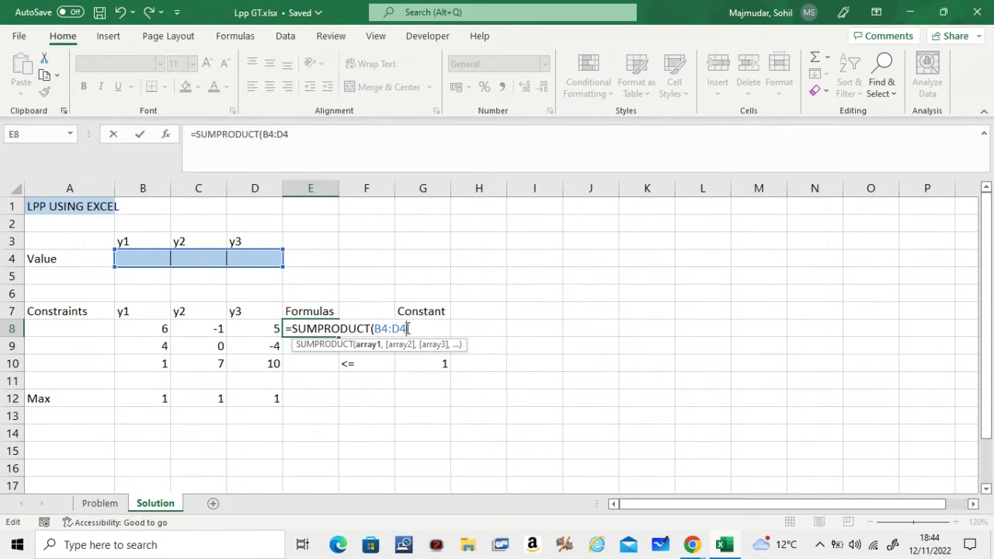
{"action": "key", "text": "shift+Left"}
{"action": "key", "text": "shift+Left"}
{"action": "key", "text": "shift+Left"}
{"action": "key", "text": "shift+Left"}
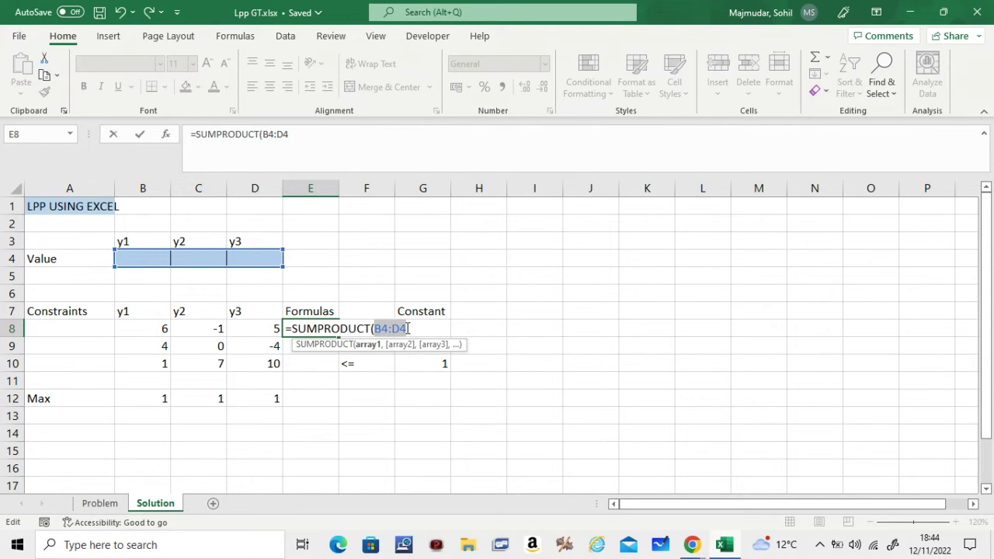
{"action": "left_click", "coordinate": [409, 328]}
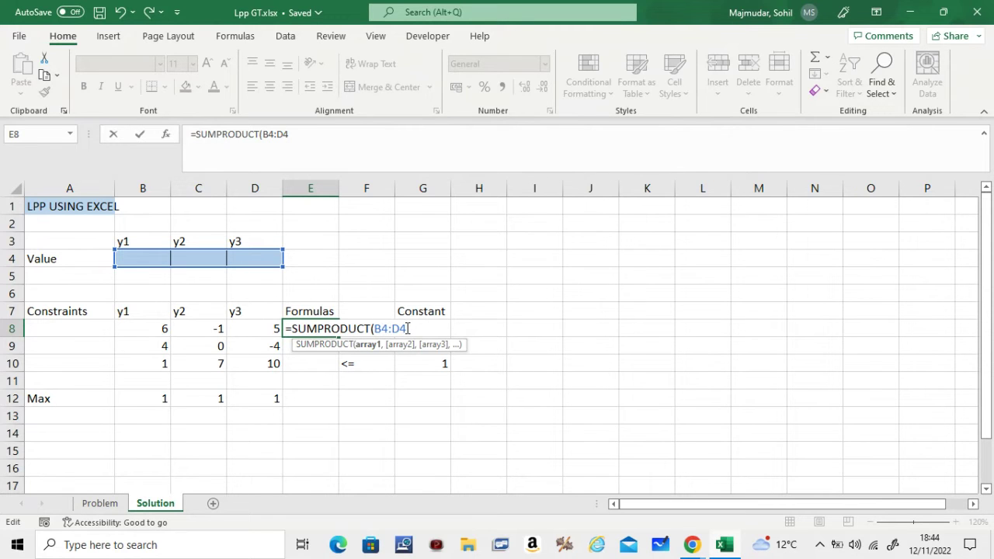
{"action": "key", "text": "shift+Right"}
{"action": "key", "text": "shift+Right"}
{"action": "key", "text": "shift+Right"}
{"action": "key", "text": "shift+Right"}
{"action": "key", "text": "shift+Right"}
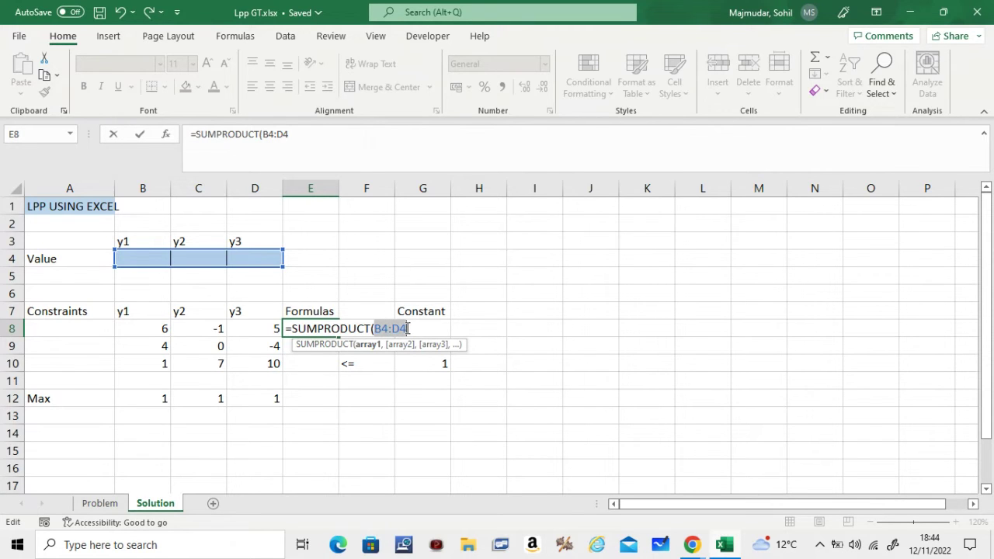
{"action": "key", "text": "F4"}
{"action": "key", "text": "F4"}
{"action": "key", "text": "F4"}
{"action": "key", "text": "F4"}
{"action": "key", "text": "F4"}
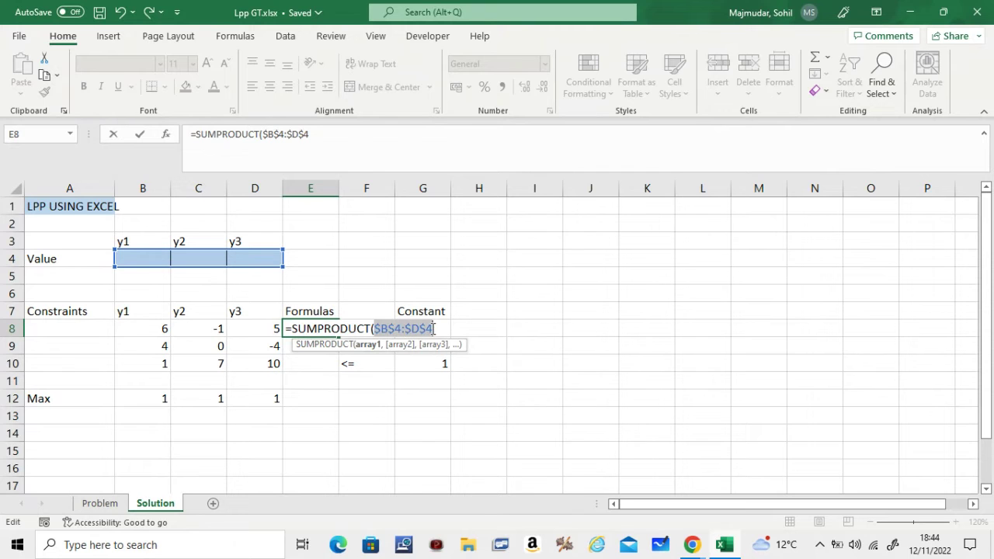
{"action": "key", "text": "Right"}
{"action": "key", "text": "BackSpace"}
{"action": "key", "text": "BackSpace"}
{"action": "key", "text": "BackSpace"}
{"action": "key", "text": "BackSpace"}
{"action": "key", "text": "BackSpace"}
{"action": "key", "text": "BackSpace"}
{"action": "key", "text": "BackSpace"}
{"action": "key", "text": "BackSpace"}
{"action": "key", "text": "BackSpace"}
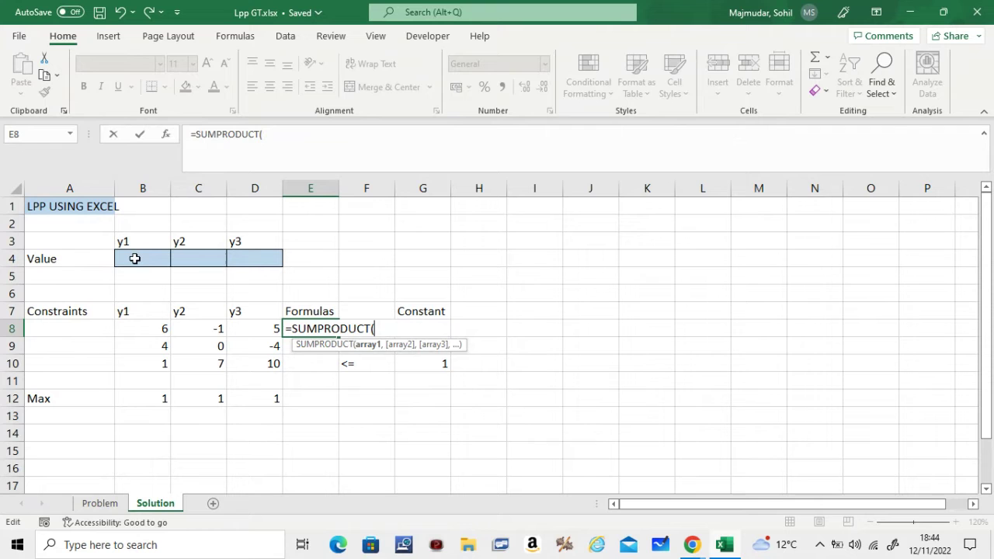
{"action": "left_click_drag", "start_coordinate": [133, 258], "coordinate": [241, 261]}
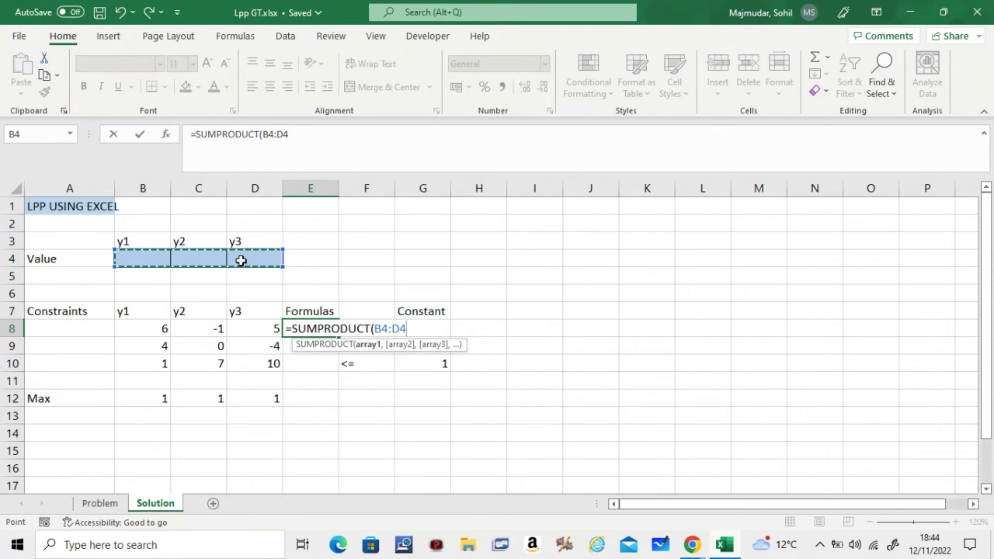
{"action": "key", "text": "F4"}
{"action": "key", "text": "F4"}
{"action": "key", "text": "F4"}
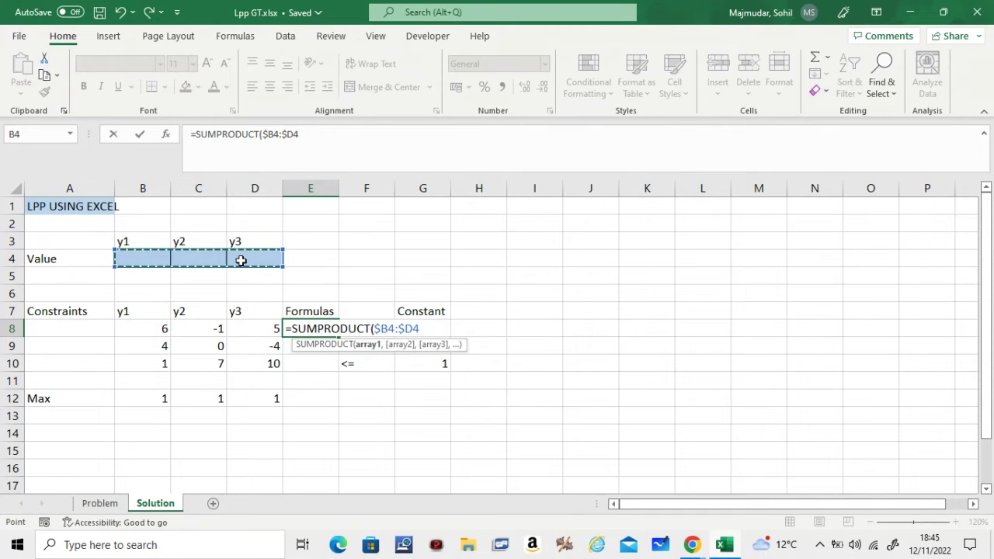
{"action": "key", "text": "F4"}
{"action": "key", "text": "F4"}
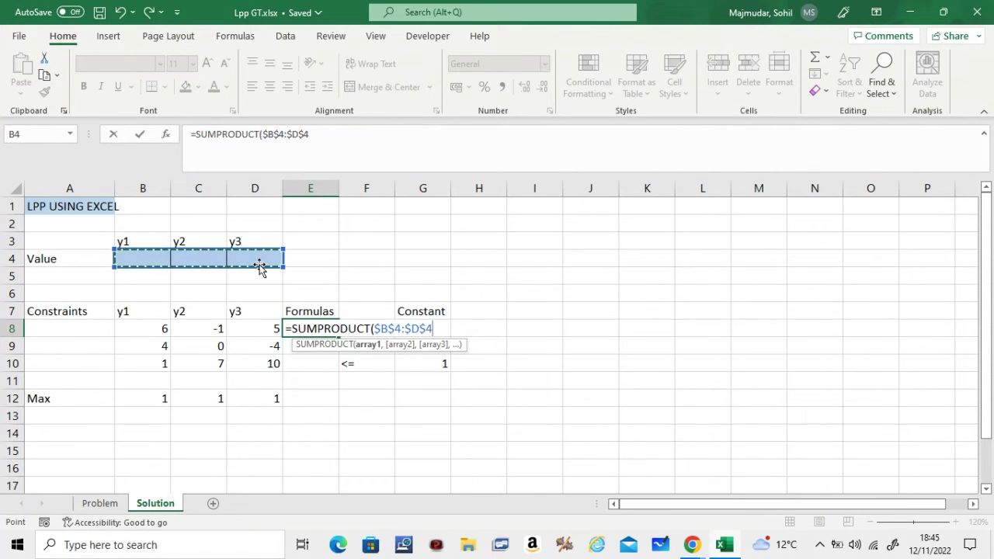
- Add row 8's coefficients B8:D8 as the second SUMPRODUCT range
{"action": "type", "text": ","}
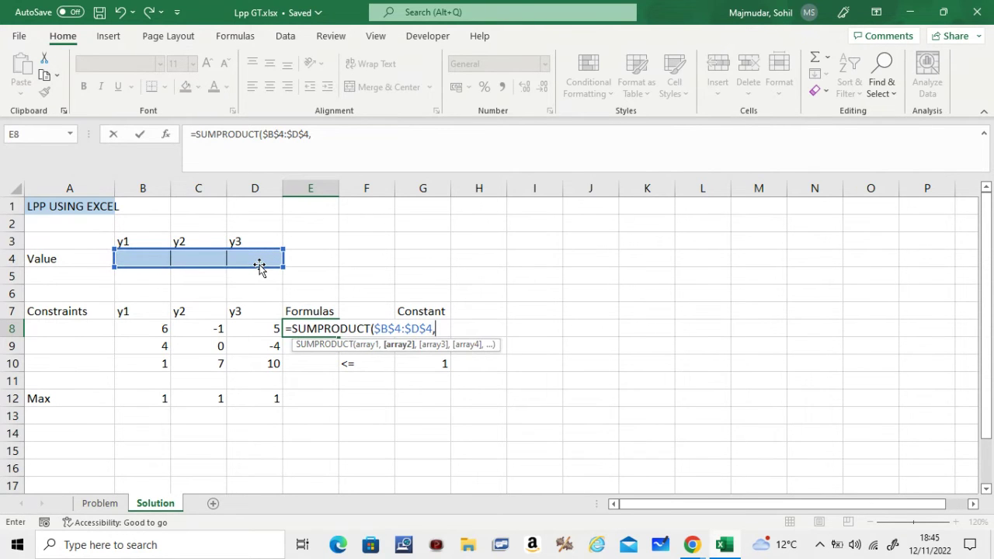
{"action": "left_click", "coordinate": [149, 330]}
{"action": "left_click_drag", "start_coordinate": [177, 330], "coordinate": [256, 329]}
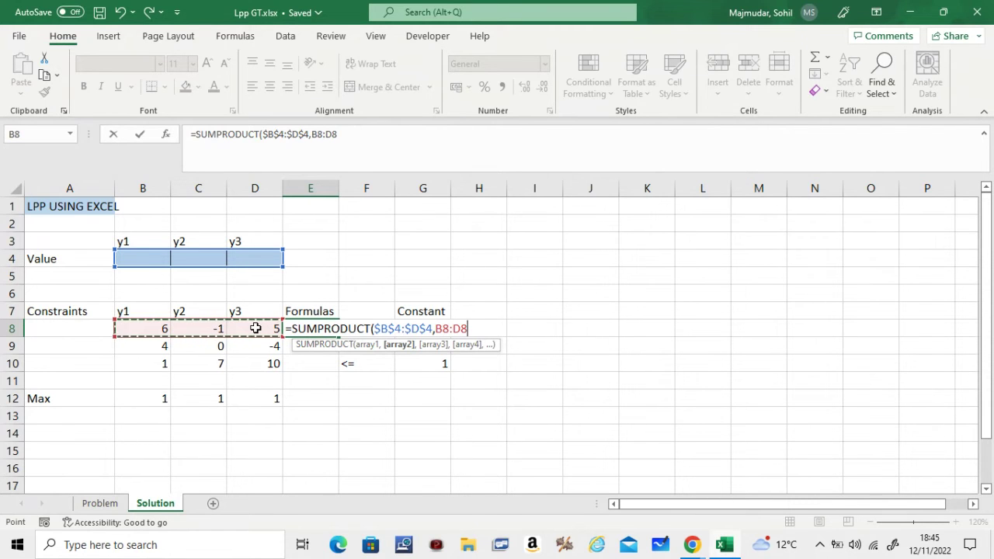
- Finish E8 as =SUMPRODUCT($B$4:$D$4,B8:D8) and fill it down to E10
{"action": "type", "text": ")"}
{"action": "key", "text": "Return"}
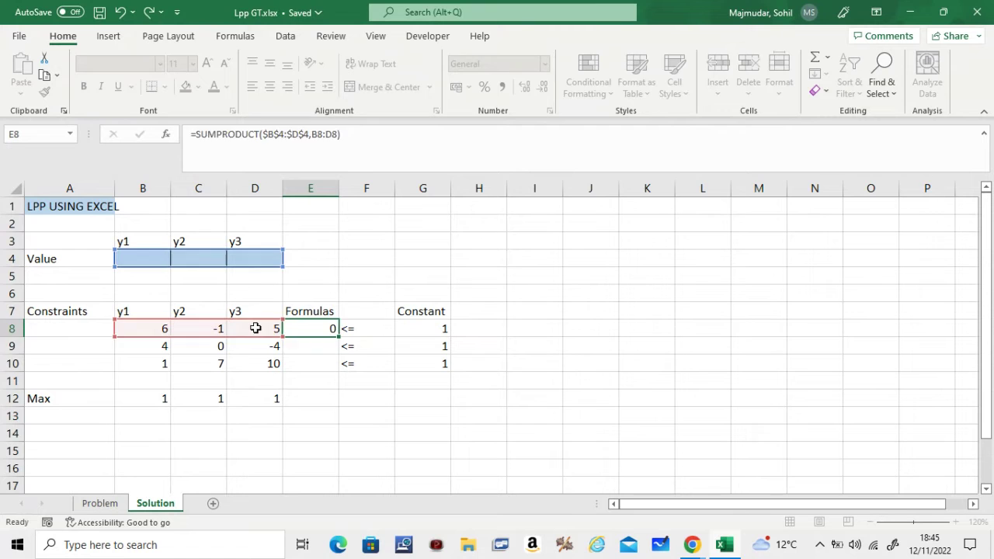
{"action": "left_click", "coordinate": [315, 329]}
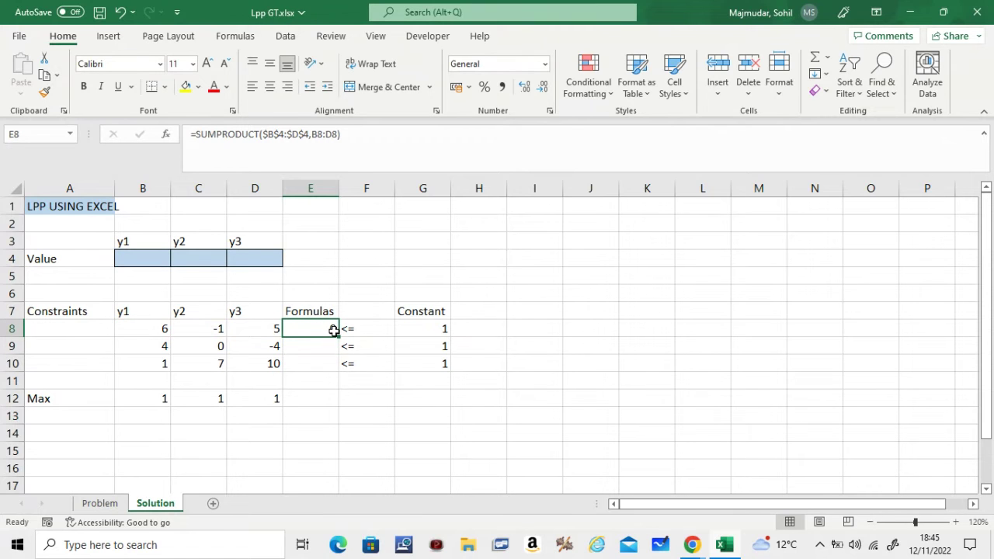
{"action": "left_click_drag", "start_coordinate": [339, 340], "coordinate": [333, 363]}
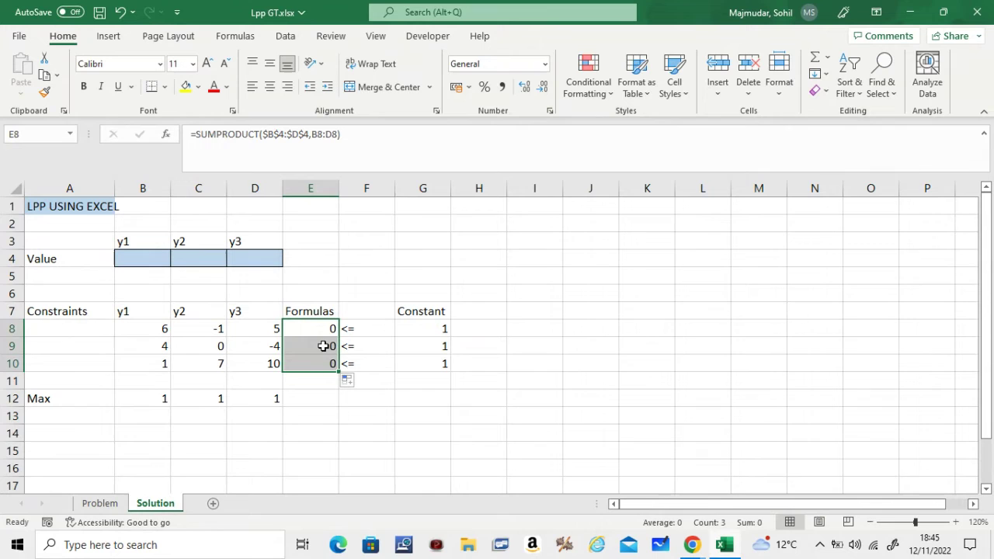
- Check that E9 and E8 reference their own coefficient rows, then select E10
{"action": "double_click", "coordinate": [324, 347]}
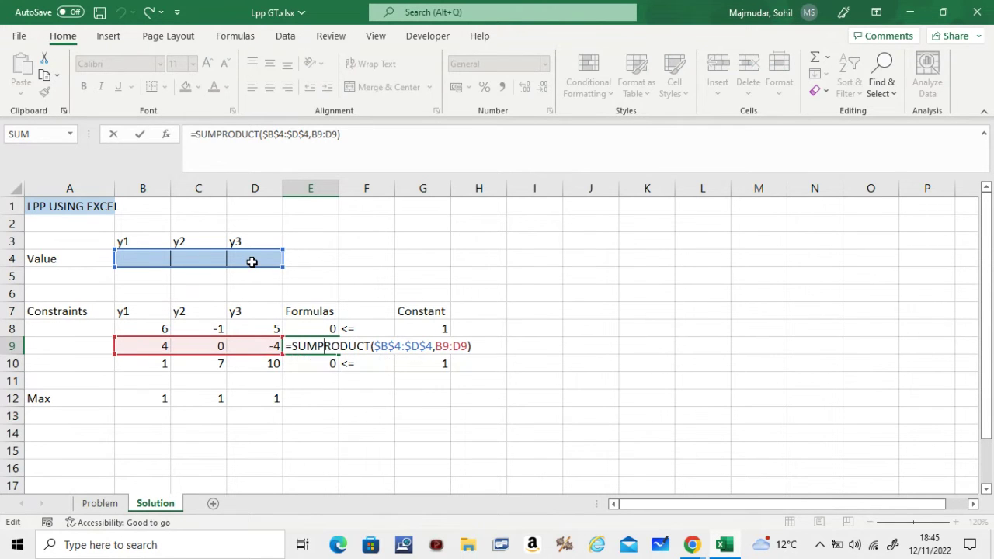
{"action": "key", "text": "Return"}
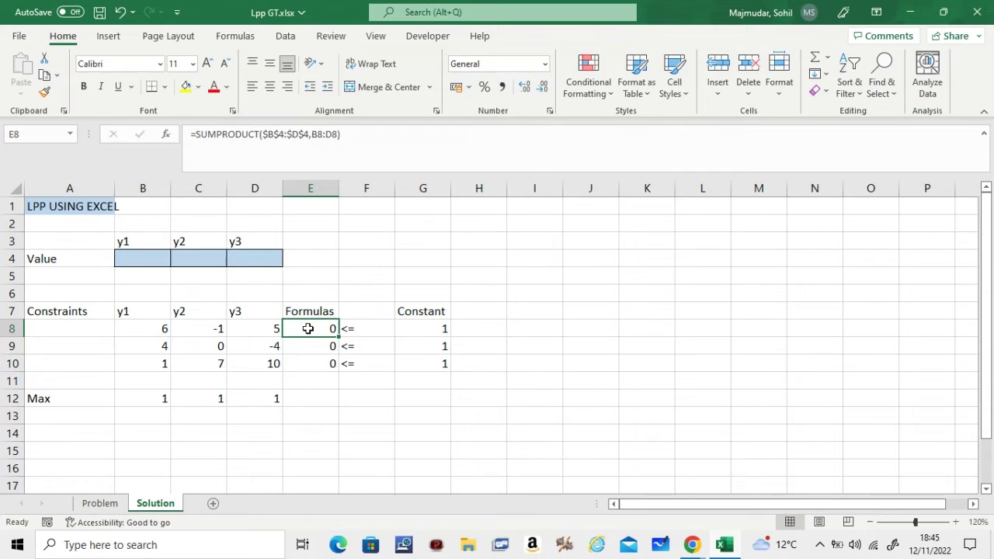
{"action": "double_click", "coordinate": [308, 328]}
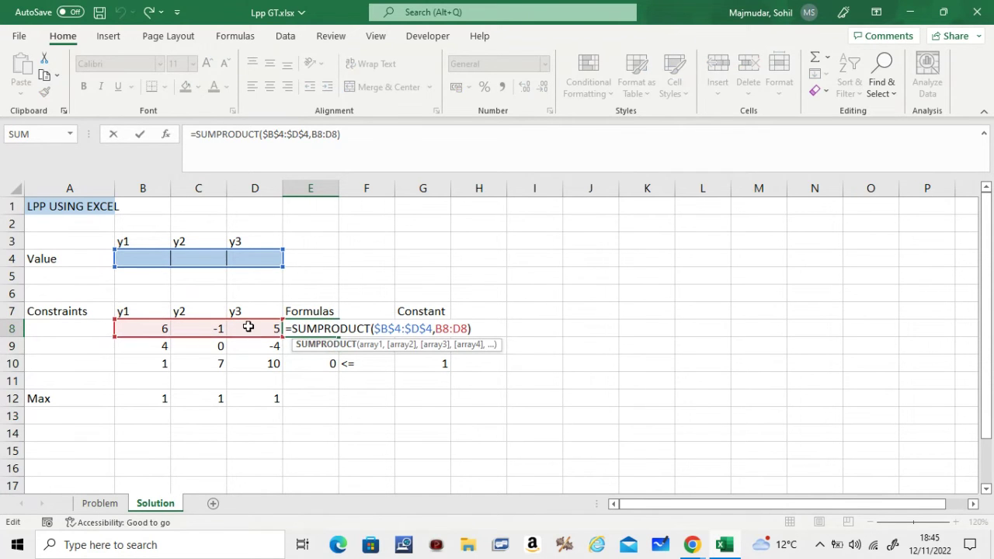
{"action": "key", "text": "Return"}
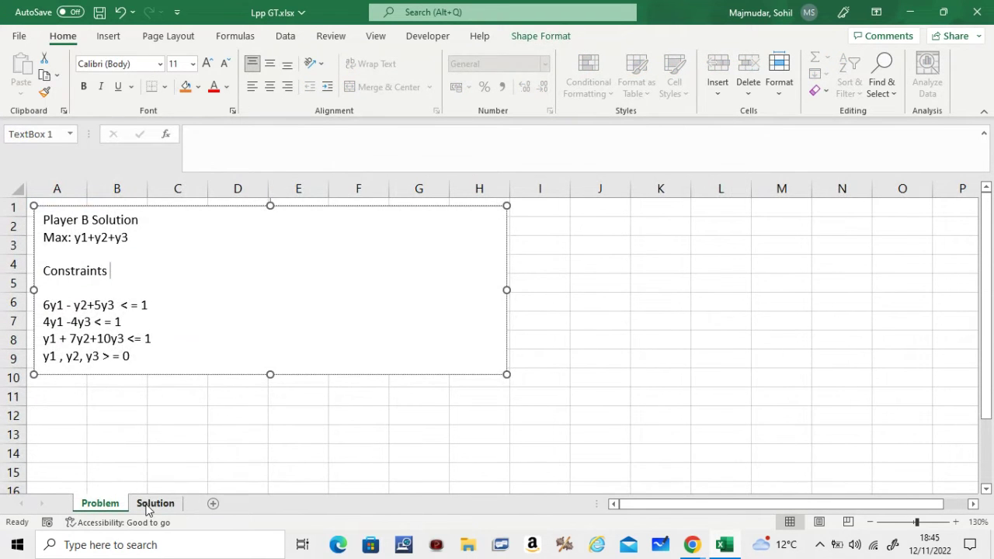
{"action": "left_click", "coordinate": [147, 506]}
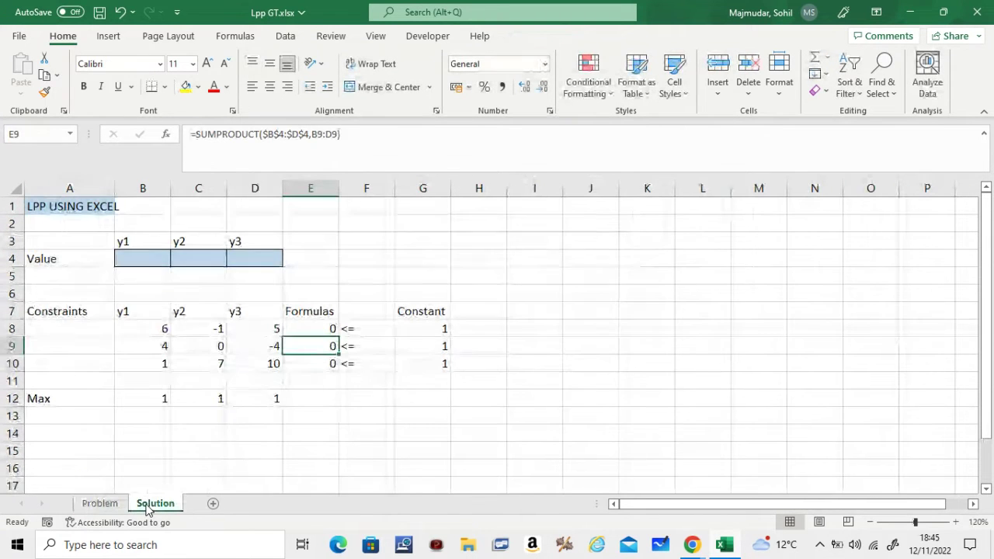
{"action": "left_click", "coordinate": [310, 397]}
{"action": "left_click", "coordinate": [312, 366]}
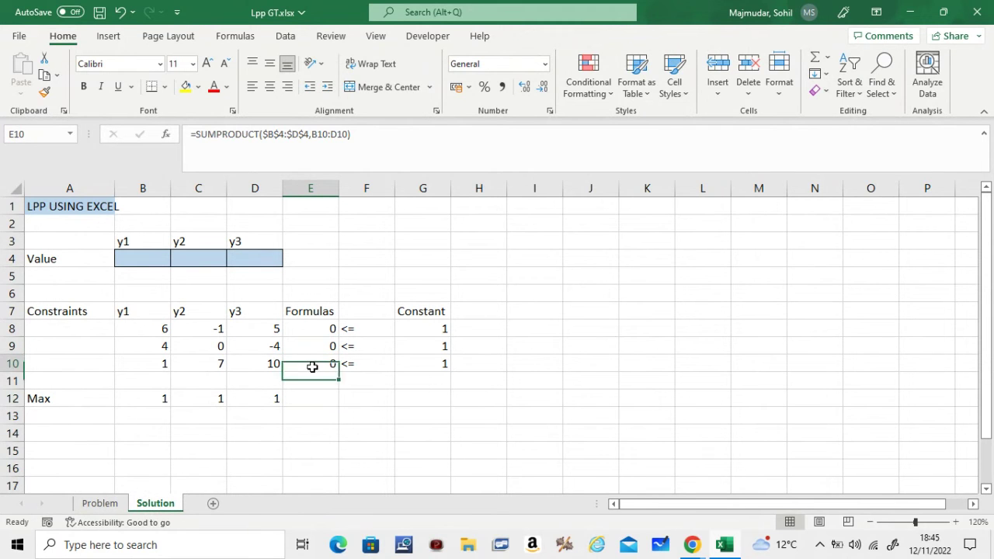
- Copy the E10 formula into E12, giving =SUMPRODUCT($B$4:$D$4,B12:D12)
{"action": "key", "text": "ctrl+c"}
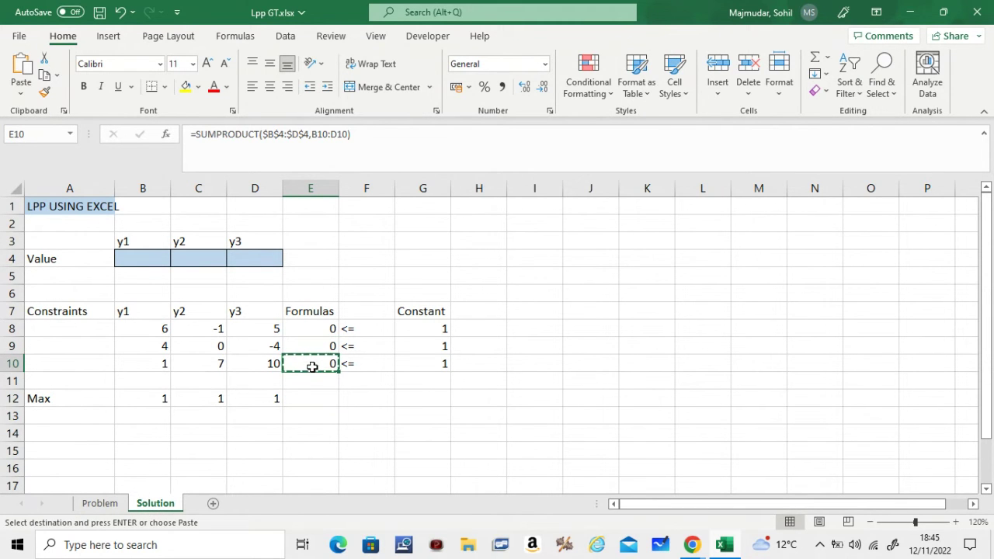
{"action": "left_click", "coordinate": [303, 399]}
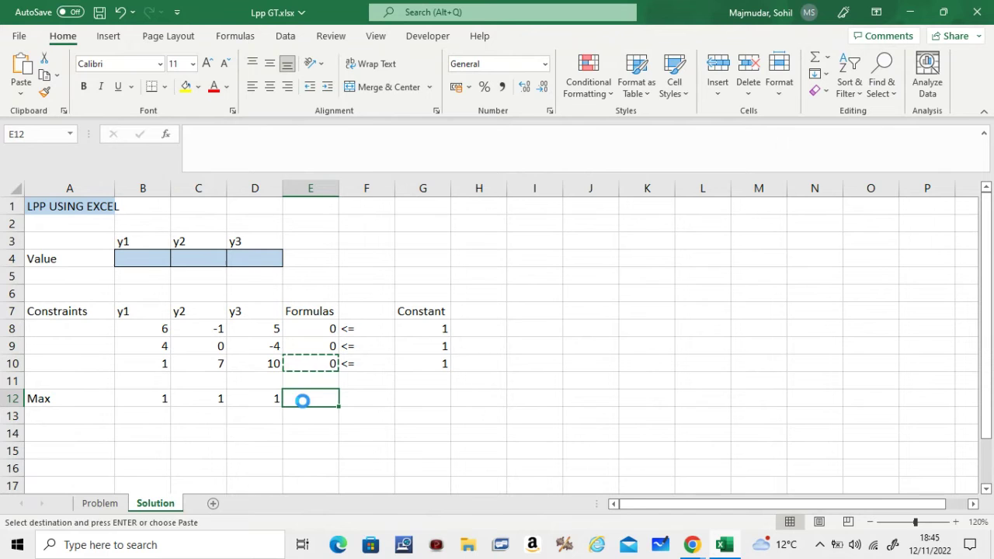
{"action": "key", "text": "ctrl+v"}
{"action": "double_click", "coordinate": [303, 400]}
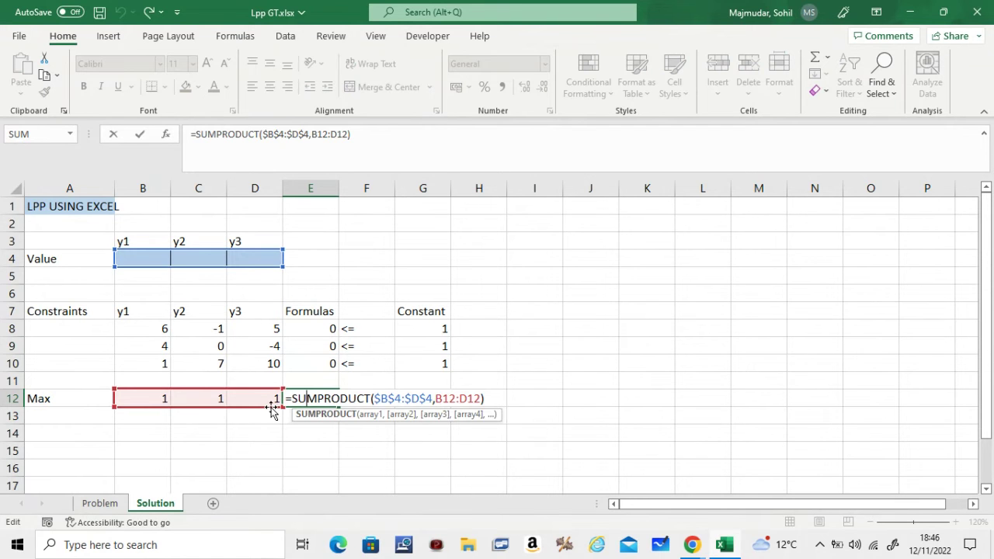
{"action": "key", "text": "Return"}
- Compare against the problem statement and recheck E12's objective formula
{"action": "left_click", "coordinate": [100, 503]}
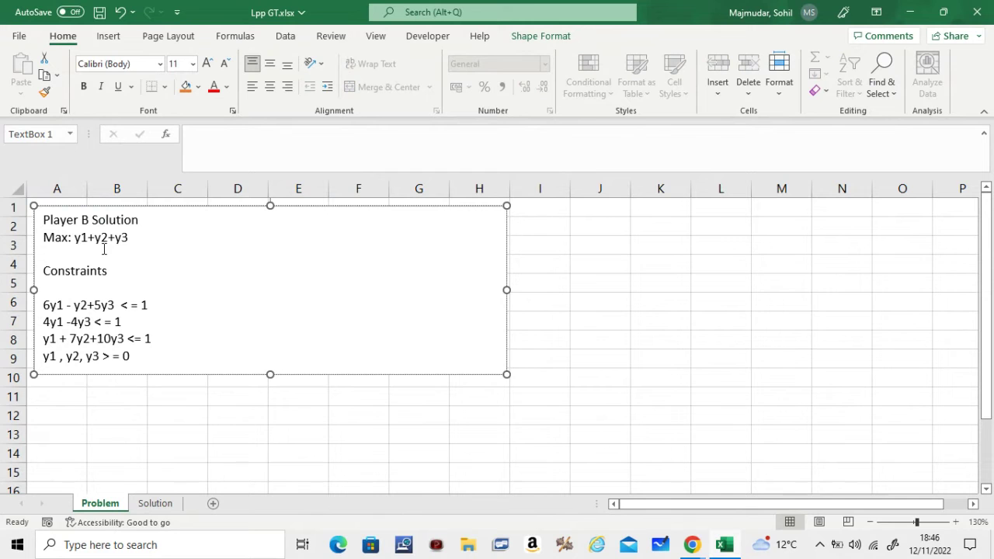
{"action": "left_click", "coordinate": [149, 506]}
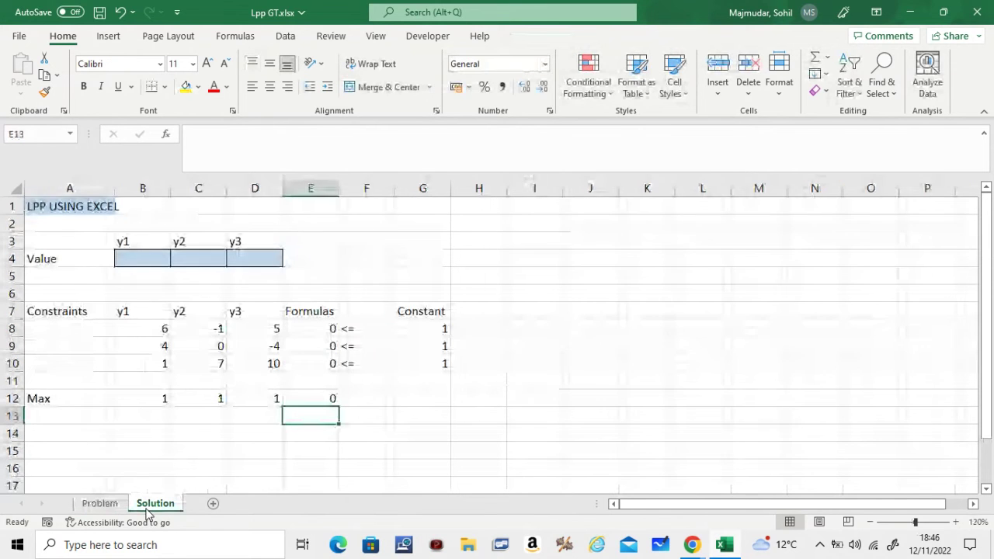
{"action": "left_click", "coordinate": [315, 398]}
{"action": "double_click", "coordinate": [317, 398]}
{"action": "key", "text": "Return"}
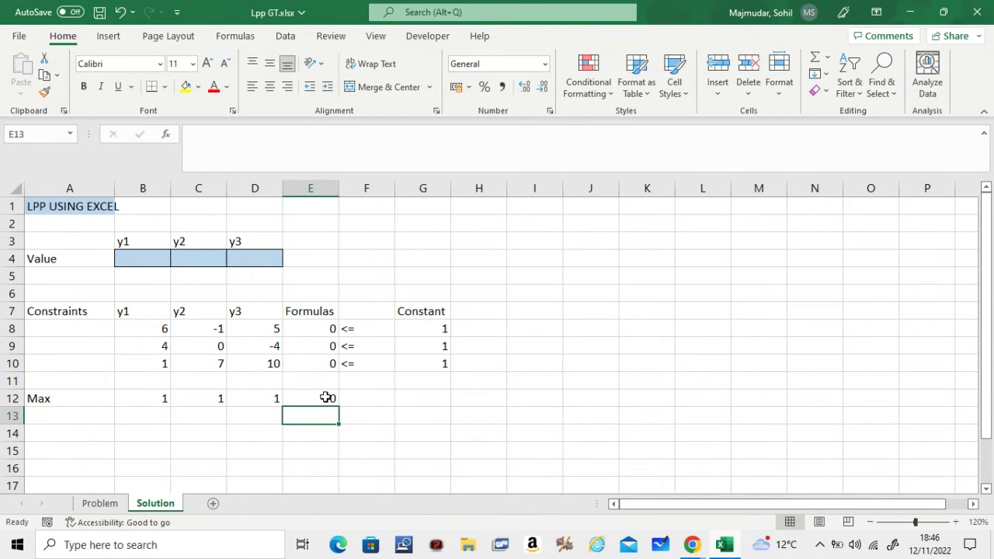
{"action": "left_click", "coordinate": [326, 397]}
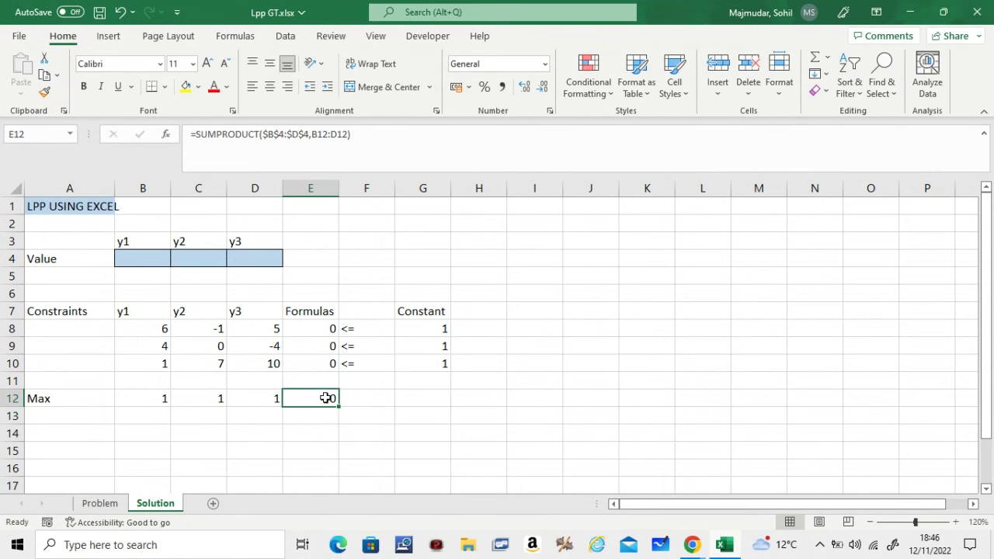
- Open Solver from the Data tab, showing the earlier Min setup on $E$12
{"action": "left_click", "coordinate": [286, 36]}
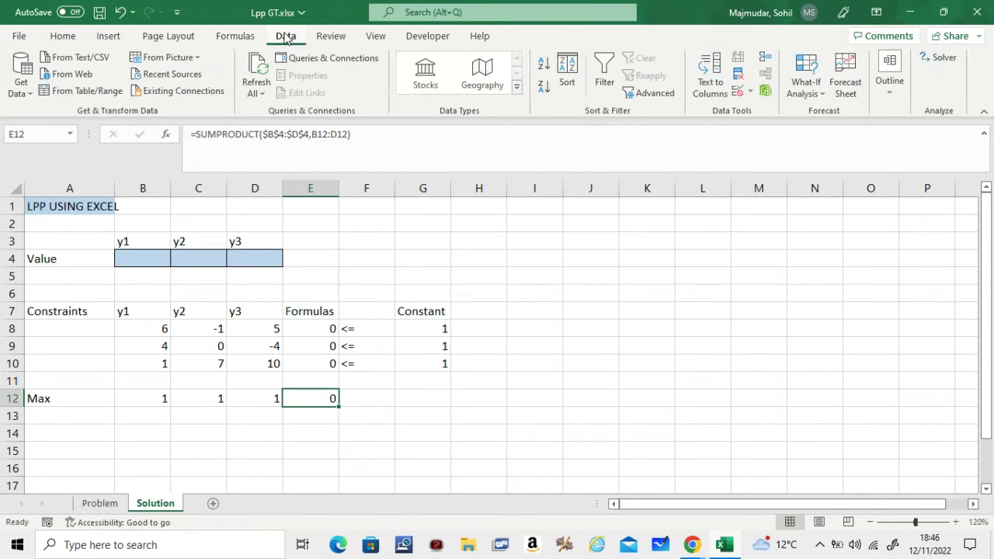
{"action": "left_click", "coordinate": [944, 63]}
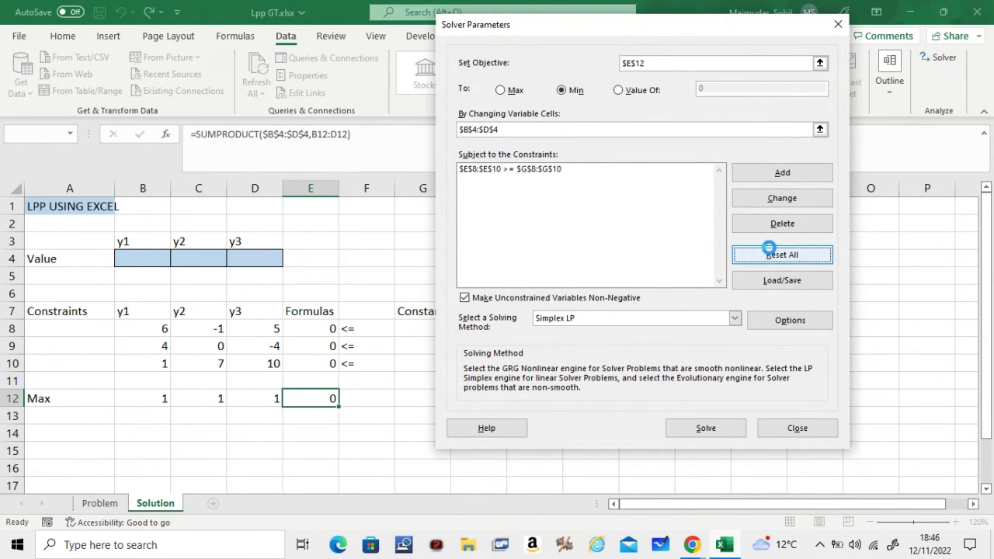
- Reset Solver, set objective $E$12 to Max, and use $B$4:$D$4 as variable cells
{"action": "left_click", "coordinate": [769, 254]}
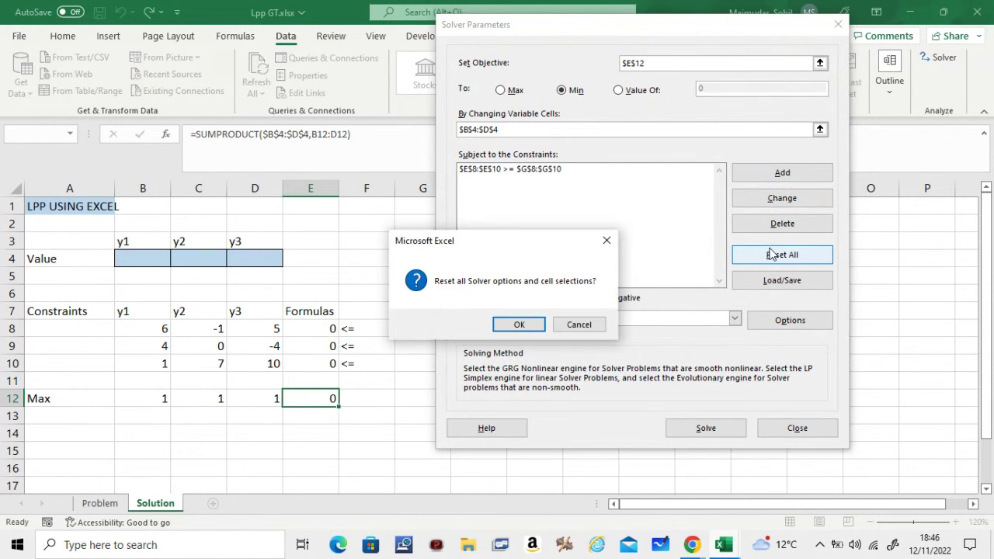
{"action": "left_click", "coordinate": [519, 325]}
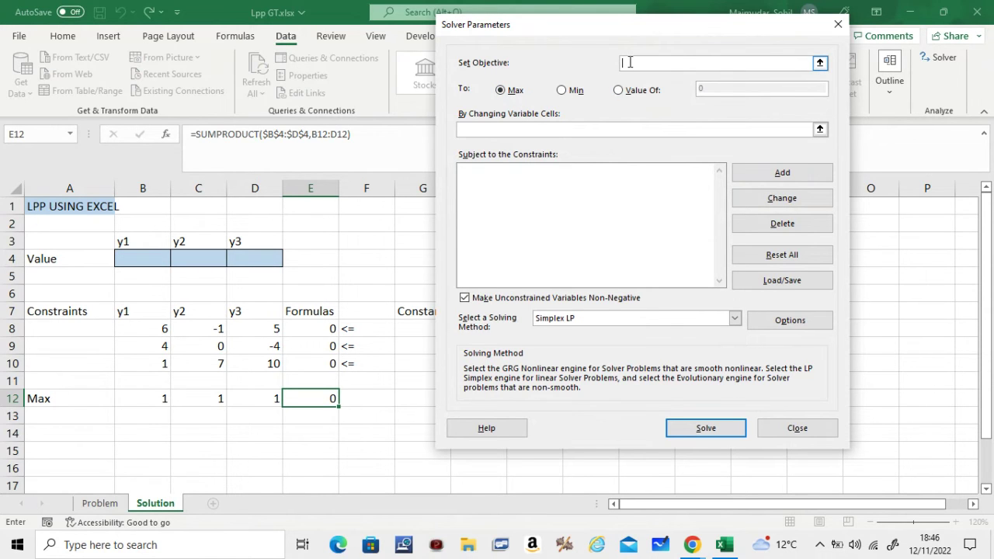
{"action": "left_click", "coordinate": [307, 398]}
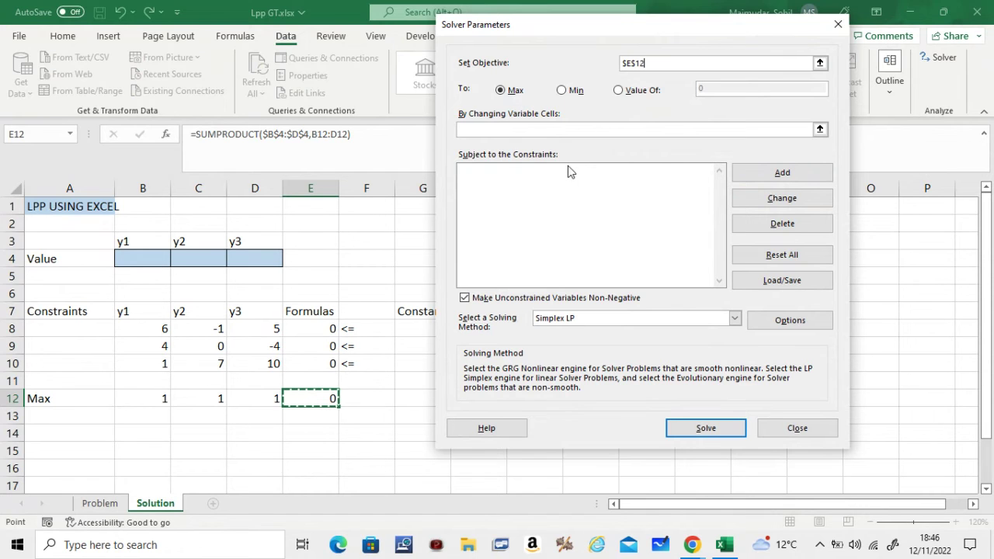
{"action": "left_click", "coordinate": [544, 128]}
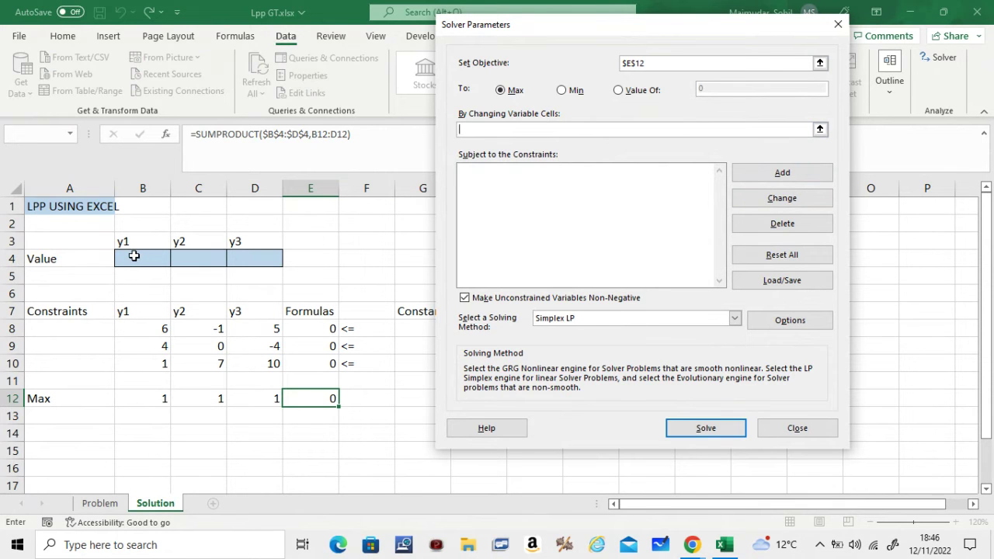
{"action": "left_click_drag", "start_coordinate": [133, 254], "coordinate": [244, 261]}
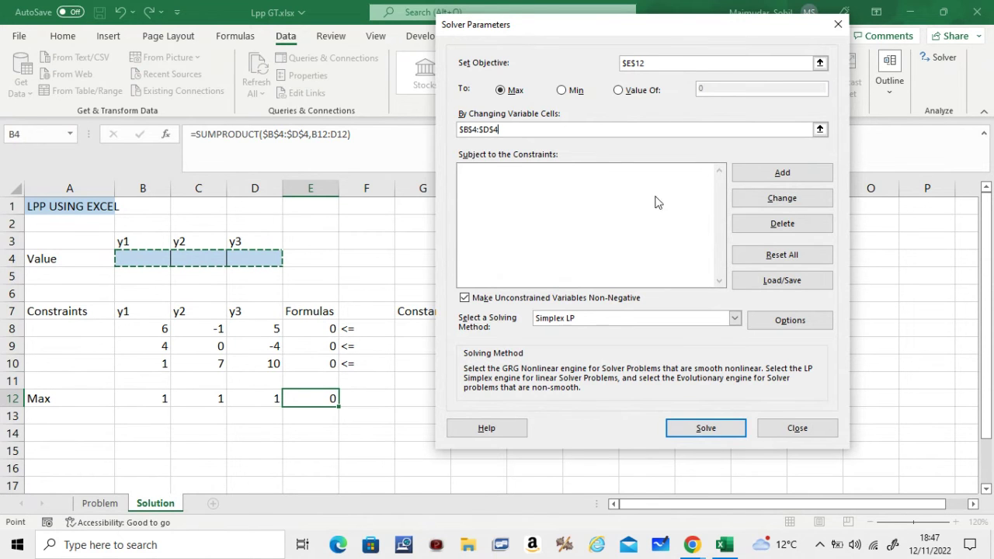
- Add the constraint $E$8:$E$10 <= $G$8:$G$10 to the Solver model
{"action": "left_click", "coordinate": [762, 175]}
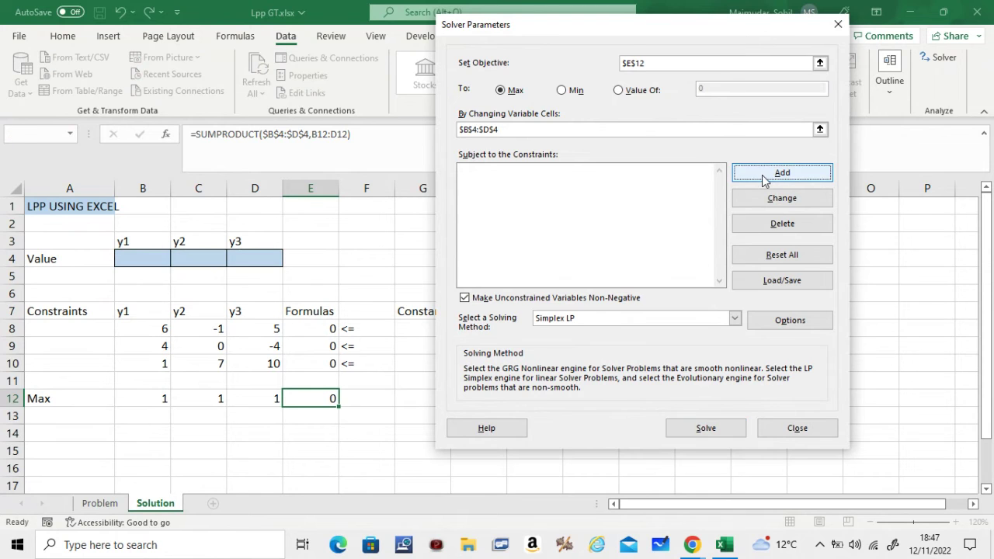
{"action": "left_click", "coordinate": [325, 330]}
{"action": "left_click_drag", "start_coordinate": [325, 330], "coordinate": [321, 359]}
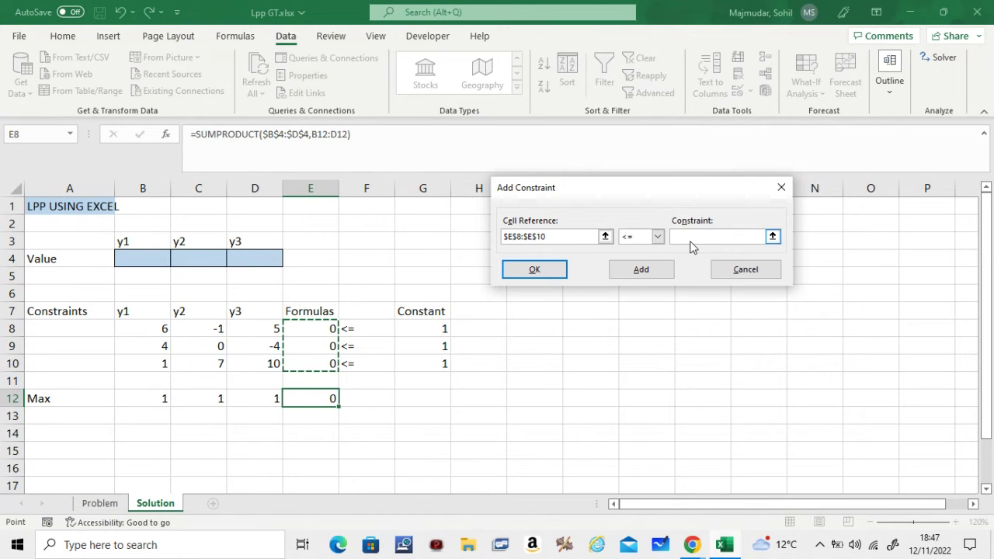
{"action": "key", "text": "Tab"}
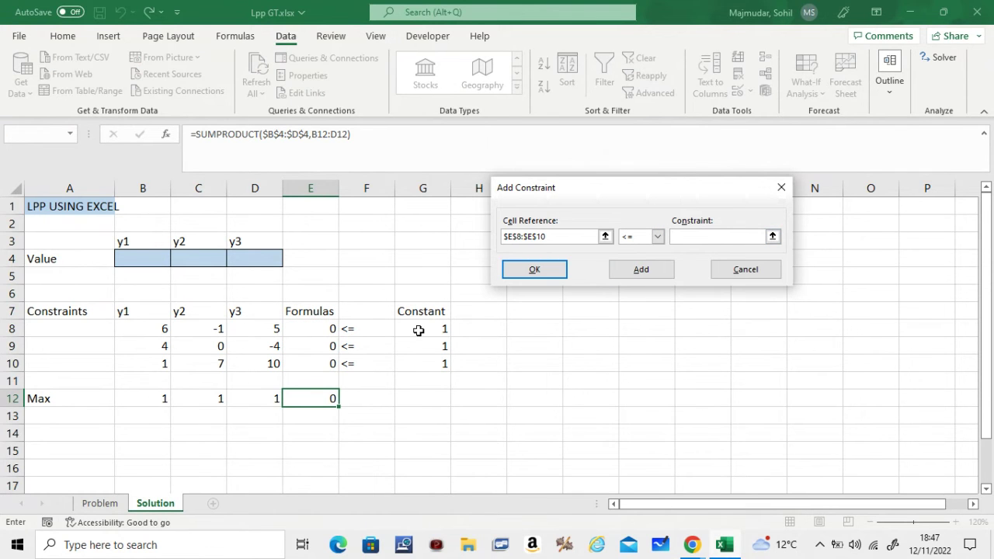
{"action": "left_click_drag", "start_coordinate": [418, 330], "coordinate": [416, 359]}
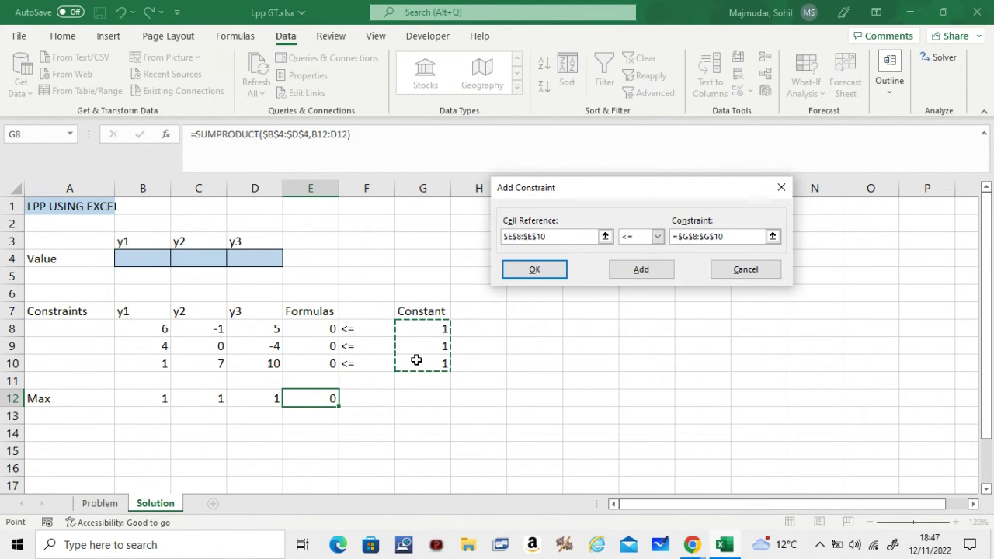
{"action": "left_click", "coordinate": [535, 269]}
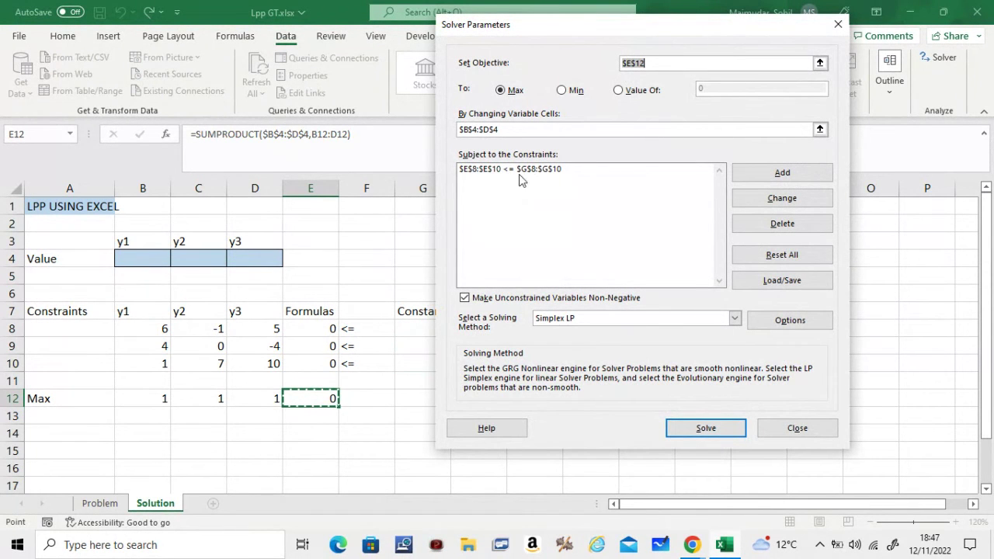
- Keep unconstrained variables non-negative, select the Simplex LP solving method, and run Solver
{"action": "left_click", "coordinate": [465, 300]}
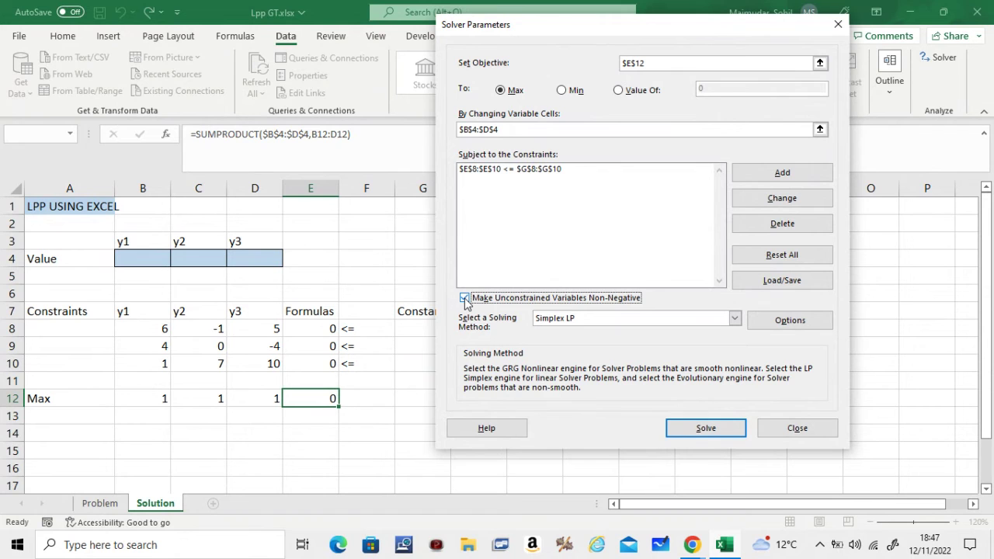
{"action": "left_click", "coordinate": [465, 300]}
{"action": "left_click", "coordinate": [734, 319]}
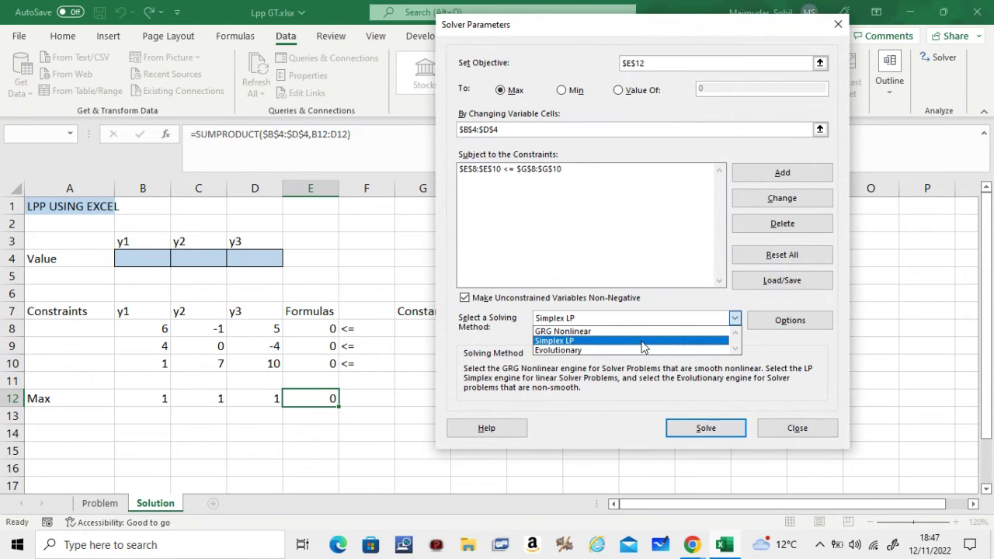
{"action": "left_click", "coordinate": [642, 342]}
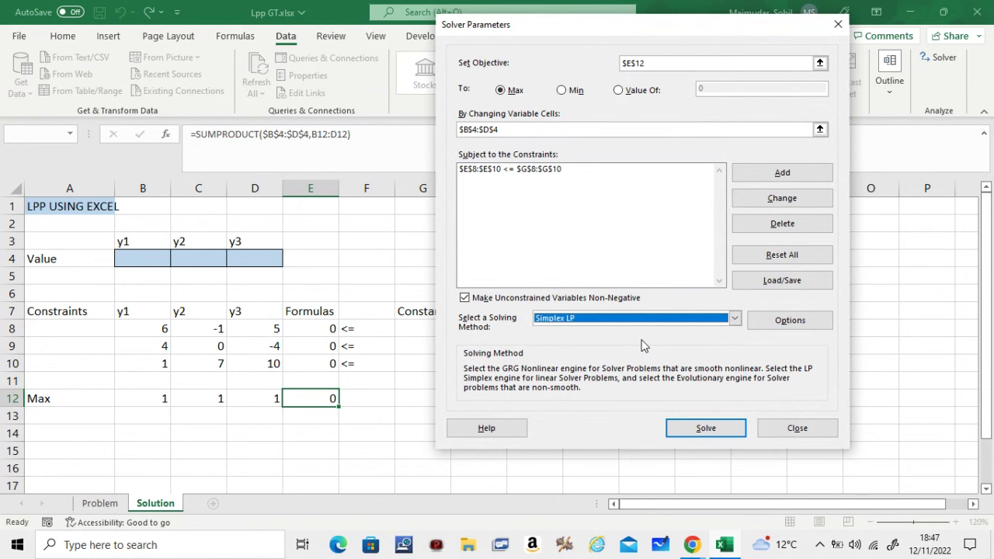
{"action": "left_click", "coordinate": [692, 429]}
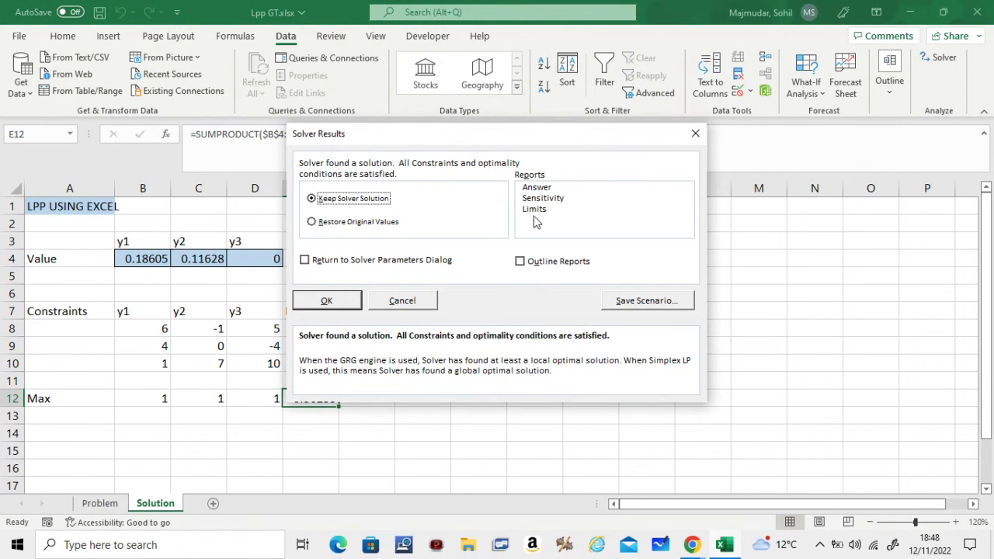
- Keep the Solver solution (y1 0.18605, y2 0.11628, y3 0) and generate an Answer report
{"action": "left_click", "coordinate": [546, 190]}
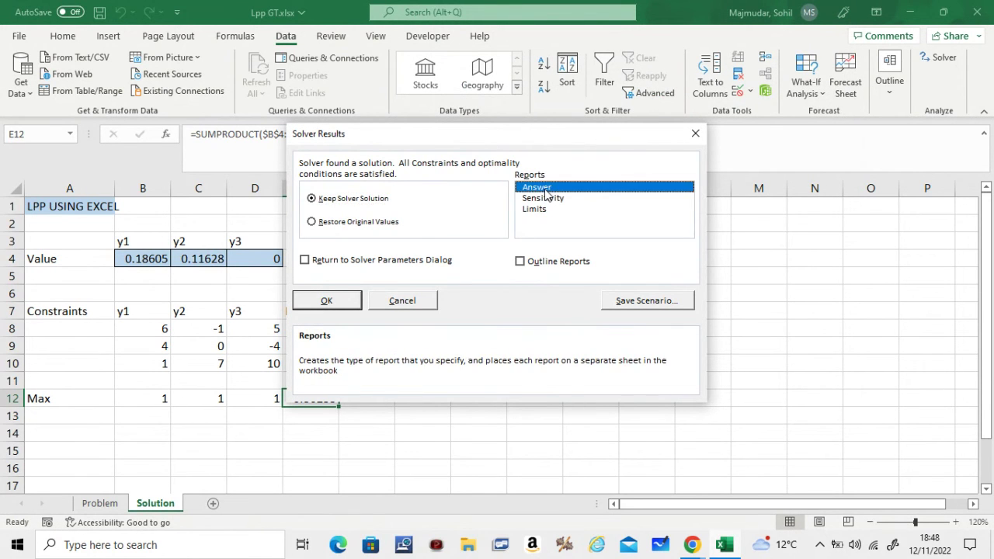
{"action": "left_click", "coordinate": [326, 301]}
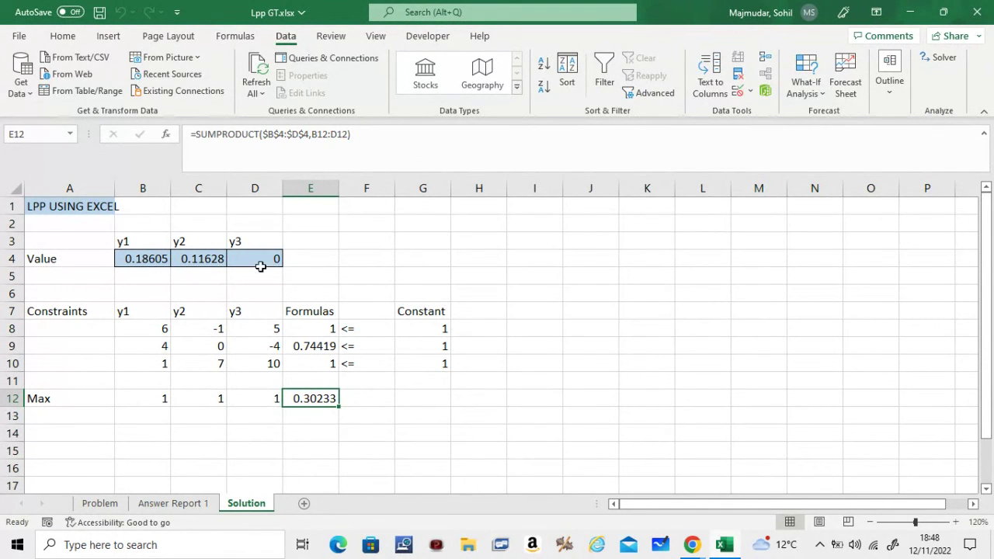
- Enter check values =8/43 in G3 and =5/43 in H3, matching y1 0.18605 and y2 0.11628
{"action": "left_click", "coordinate": [443, 239]}
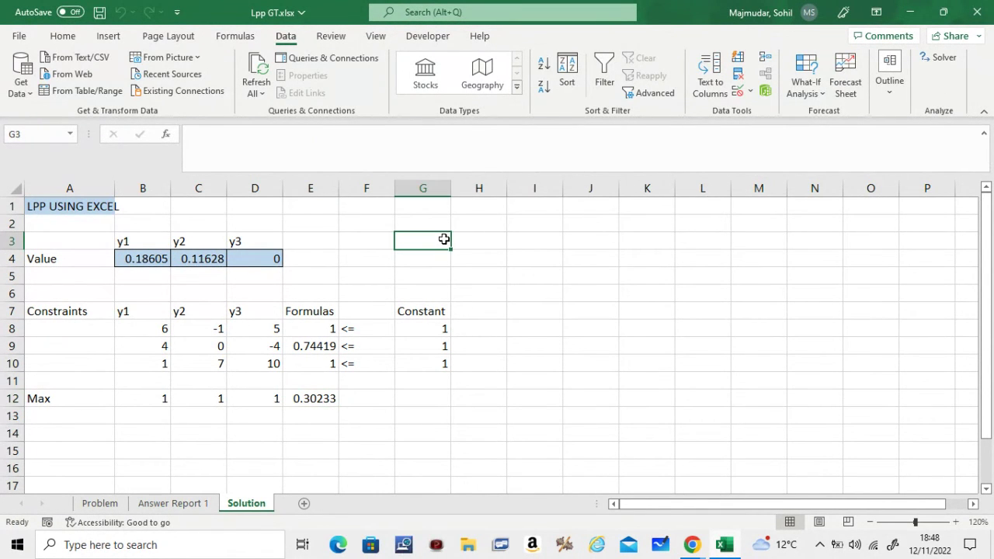
{"action": "type", "text": "="}
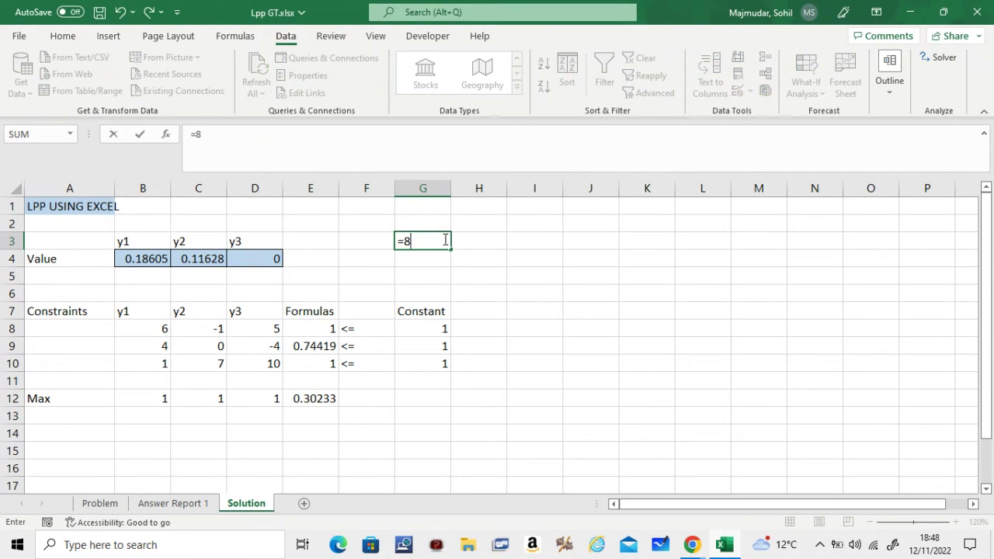
{"action": "type", "text": "8/43"}
{"action": "key", "text": "Return"}
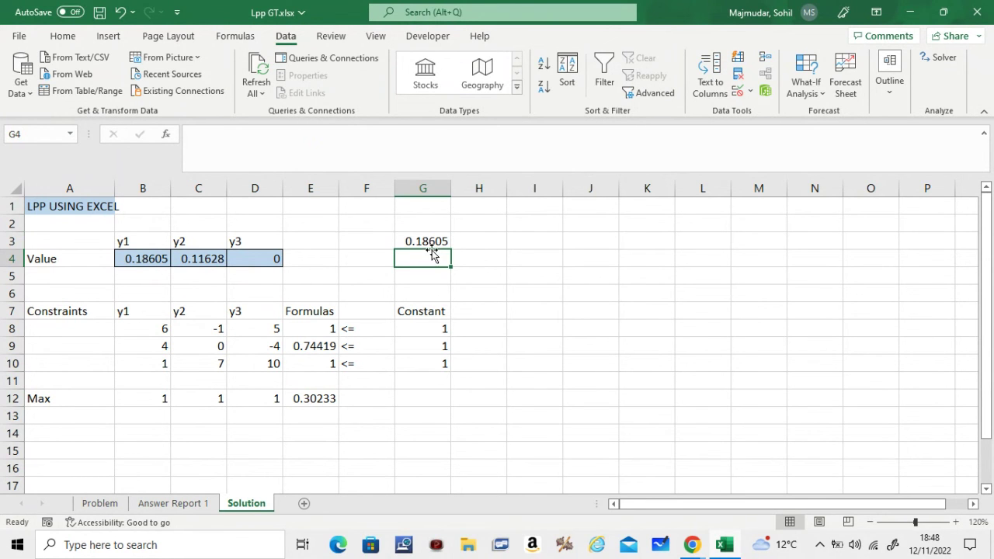
{"action": "left_click", "coordinate": [482, 240]}
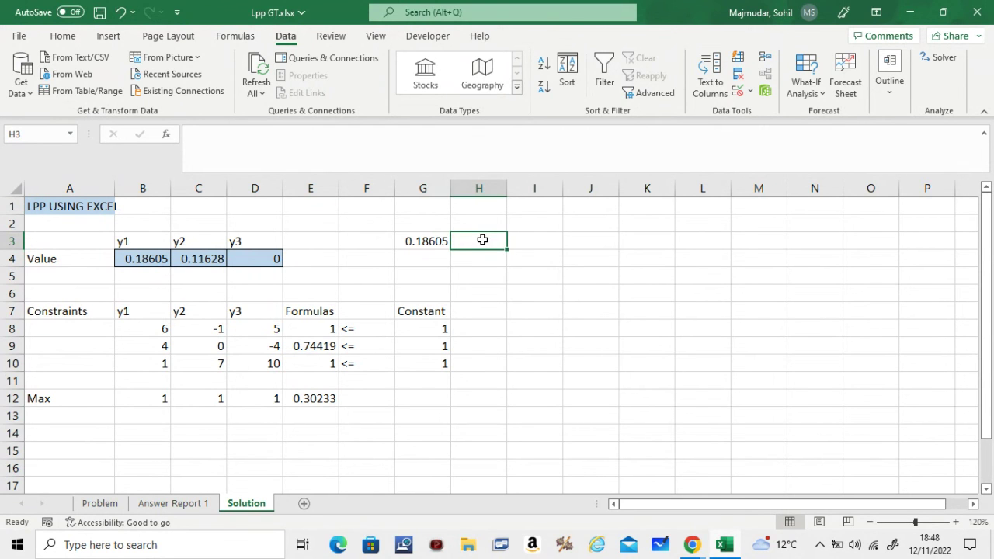
{"action": "type", "text": "="}
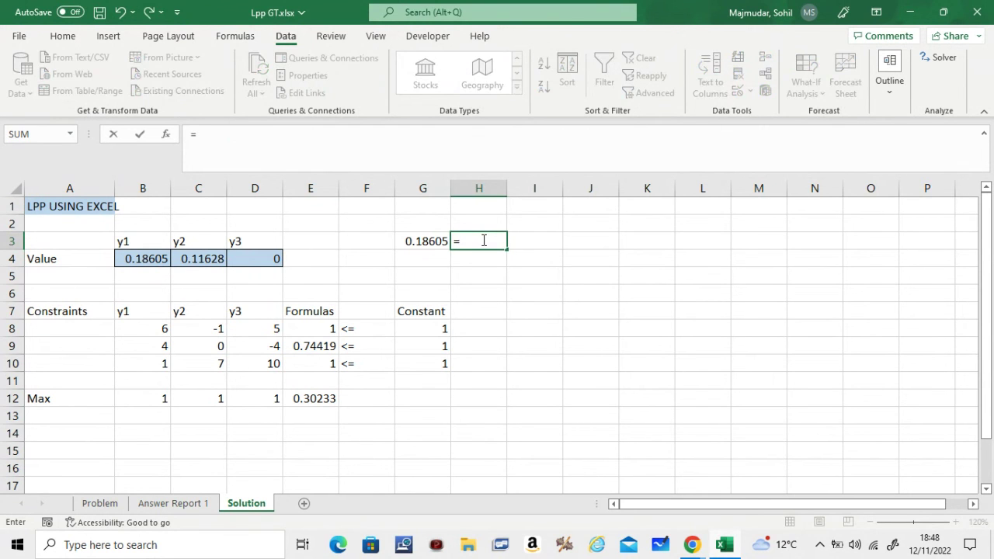
{"action": "type", "text": "5/43"}
{"action": "key", "text": "Return"}
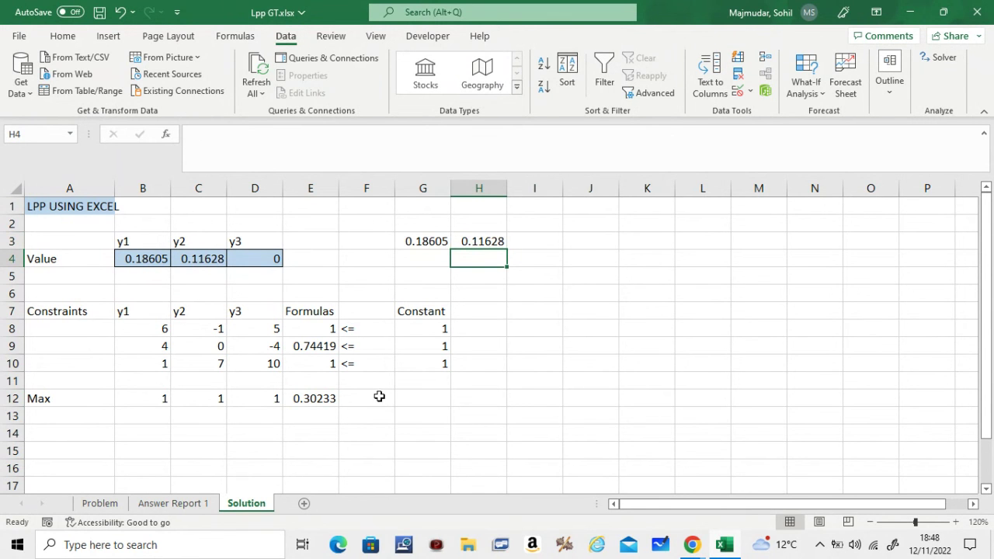
{"action": "left_click", "coordinate": [320, 399]}
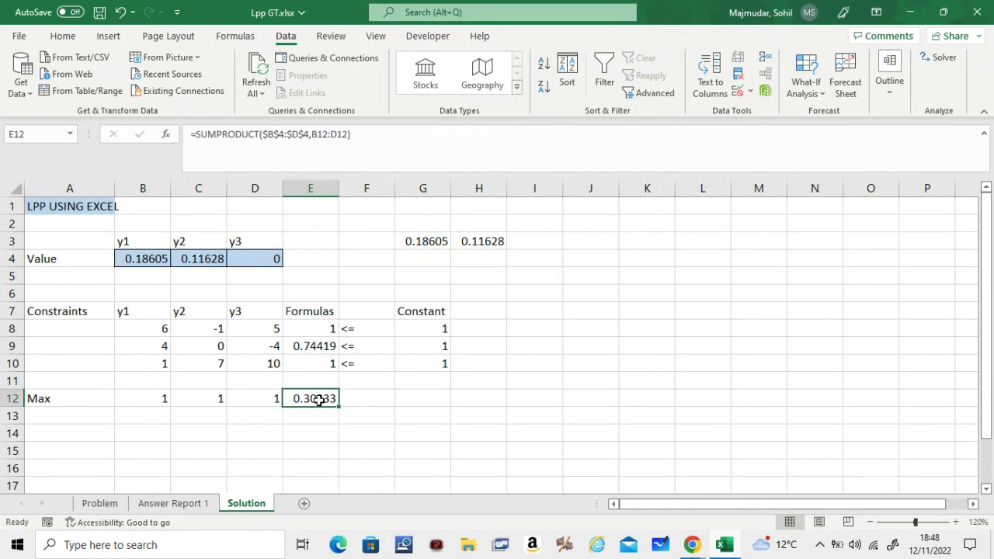
{"action": "left_click", "coordinate": [470, 400]}
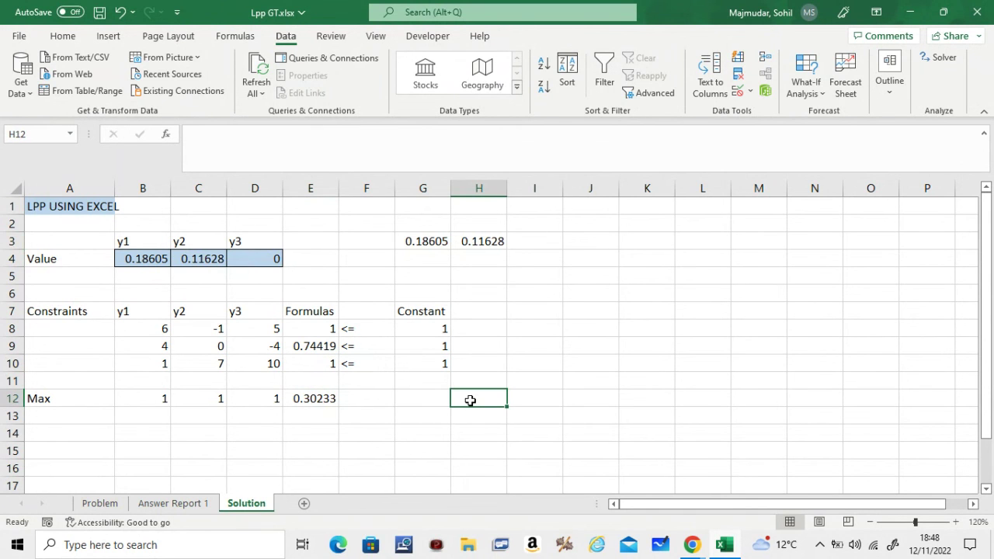
- Compute the game value in H12 as =1/E12, giving 3.30769
{"action": "type", "text": "="}
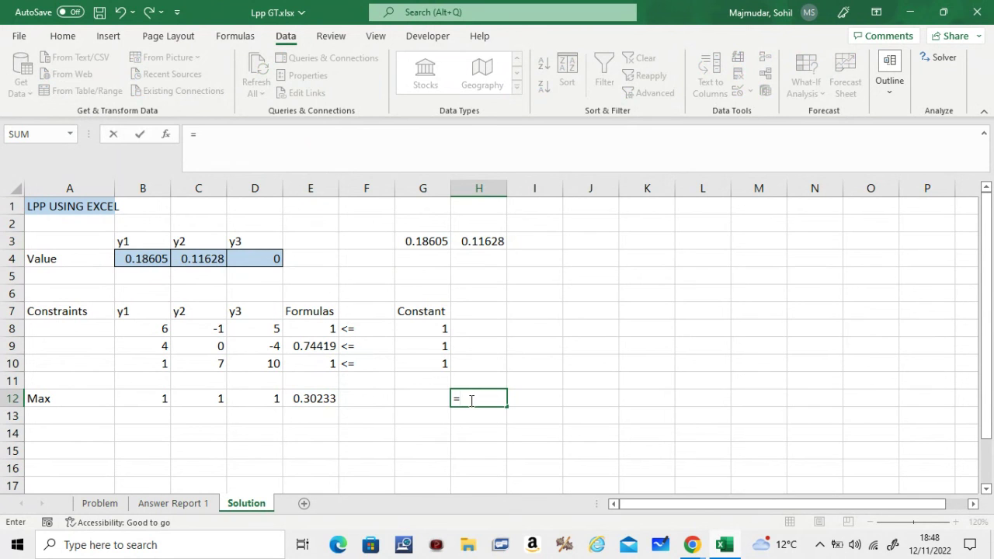
{"action": "type", "text": "1/"}
{"action": "left_click", "coordinate": [325, 396]}
{"action": "key", "text": "Return"}
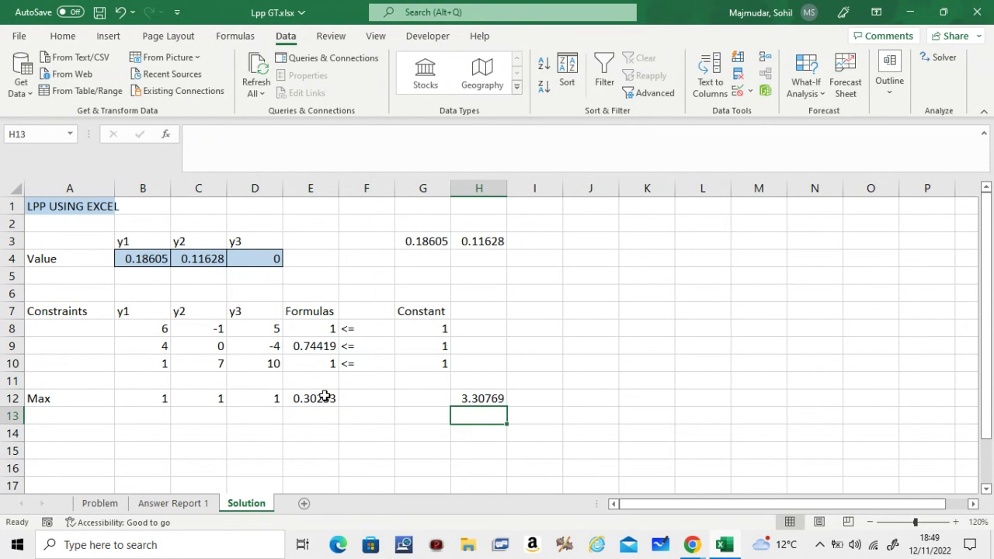
- Enter =43/13 in I12 to confirm v = 3.30769
{"action": "left_click", "coordinate": [542, 393]}
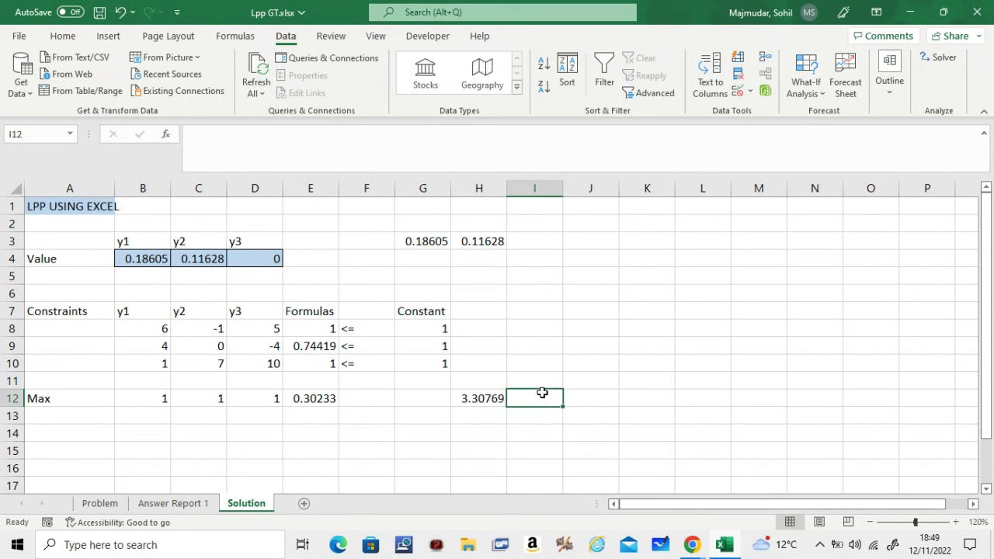
{"action": "type", "text": "="}
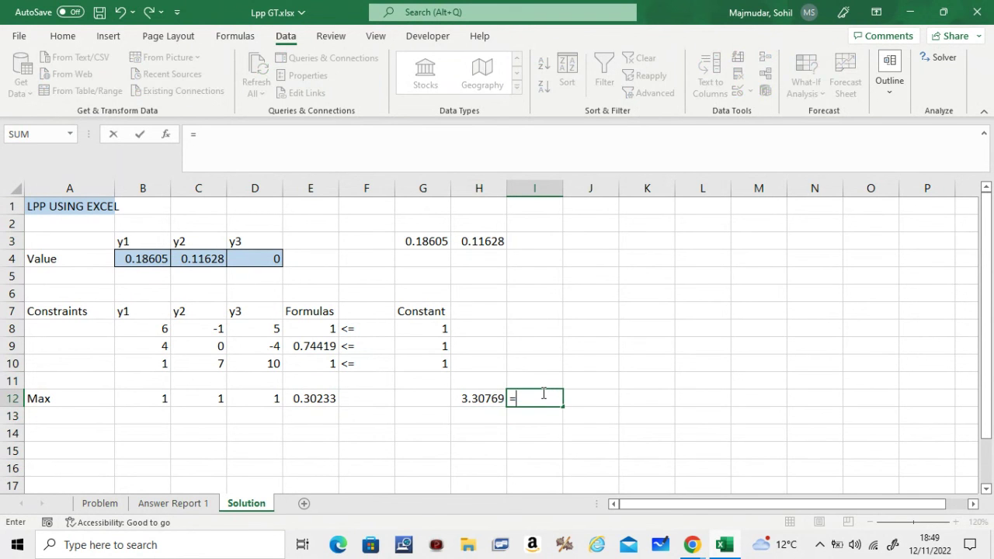
{"action": "type", "text": "43/13"}
{"action": "key", "text": "Return"}
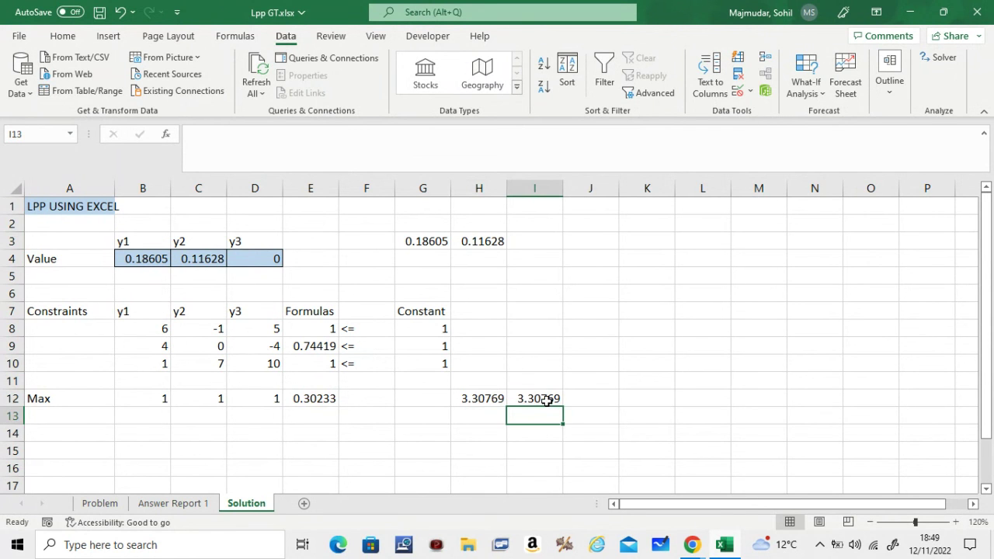
{"action": "left_click", "coordinate": [547, 400]}
{"action": "key", "text": "Left"}
{"action": "key", "text": "Left"}
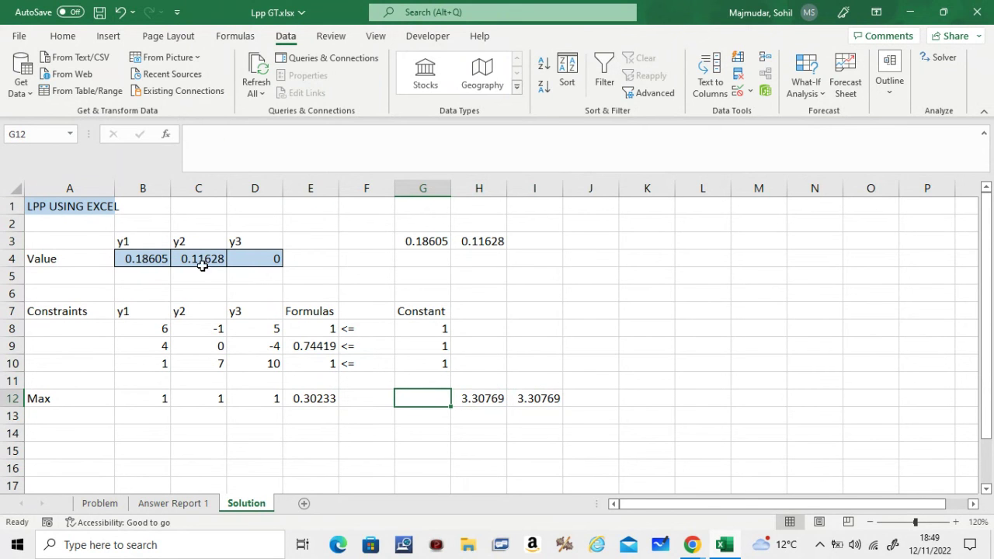
{"action": "left_click", "coordinate": [545, 399]}
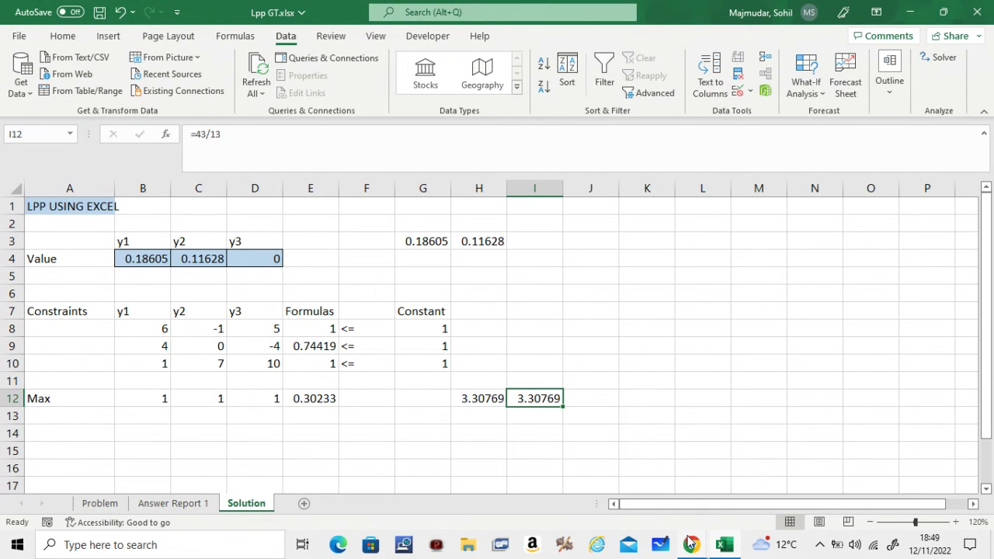
{"action": "mouse_move", "coordinate": [691, 545]}
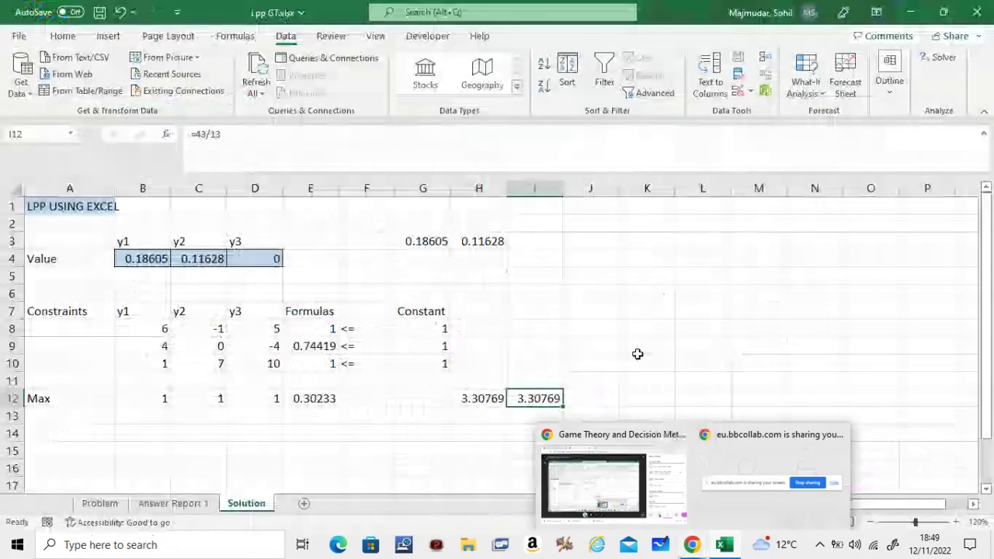